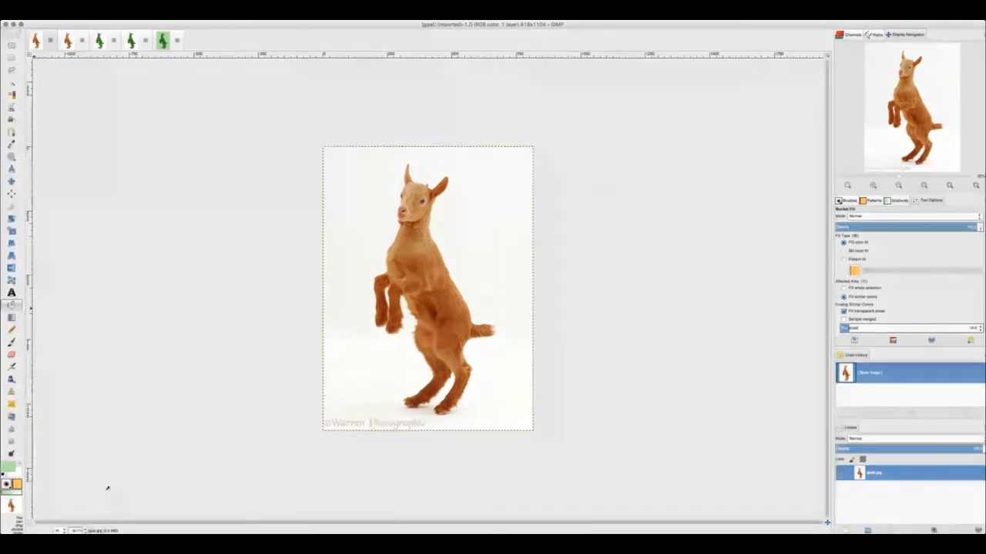
Step: Enlarge the Undo History area and try Display Navigation in its own column before regrouping it with Channels and Paths
key("Tab")
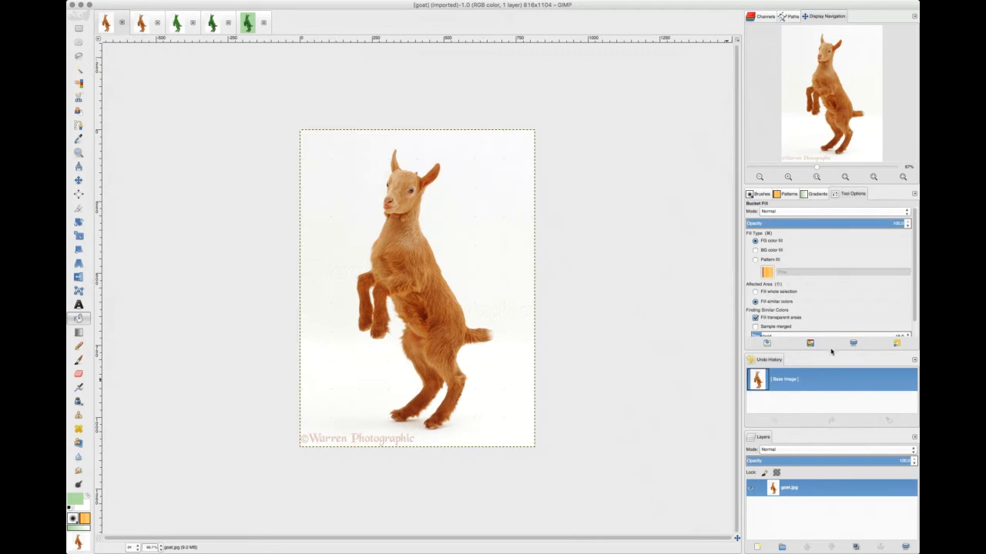
left_click_drag(827, 351, 826, 312)
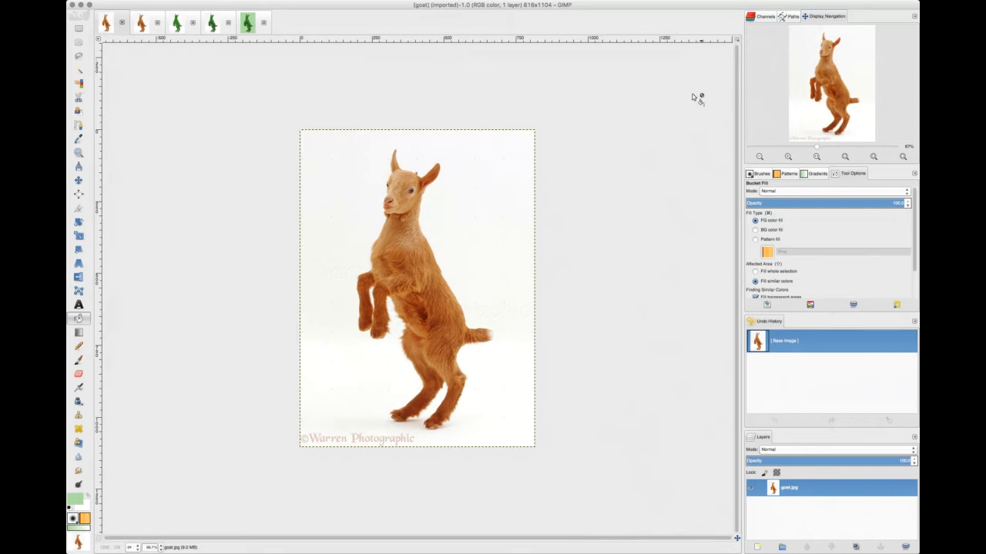
left_click_drag(826, 22, 763, 30)
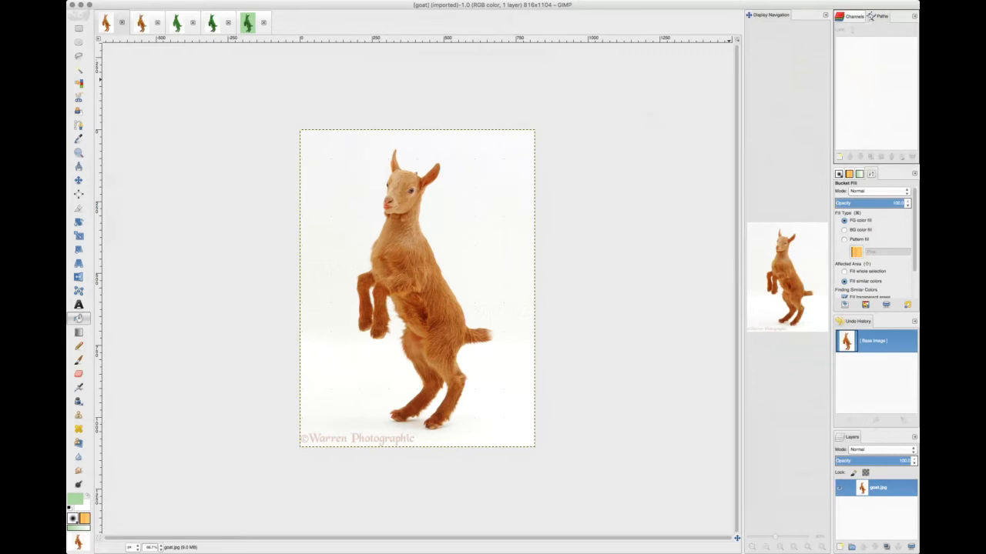
left_click_drag(894, 16, 893, 17)
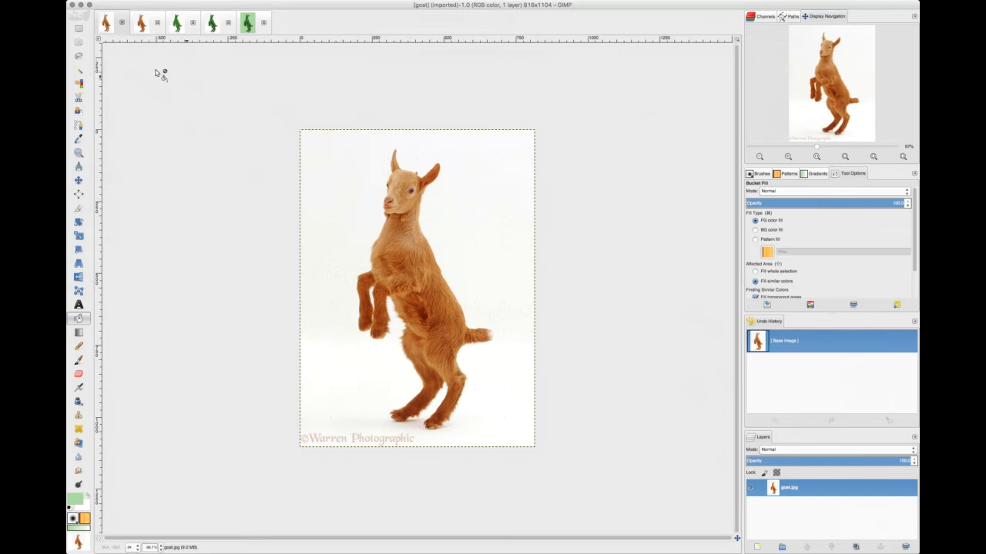
Step: Look through the finished goat examples with line art and green colouring, and return to the original goat photo
left_click(140, 21)
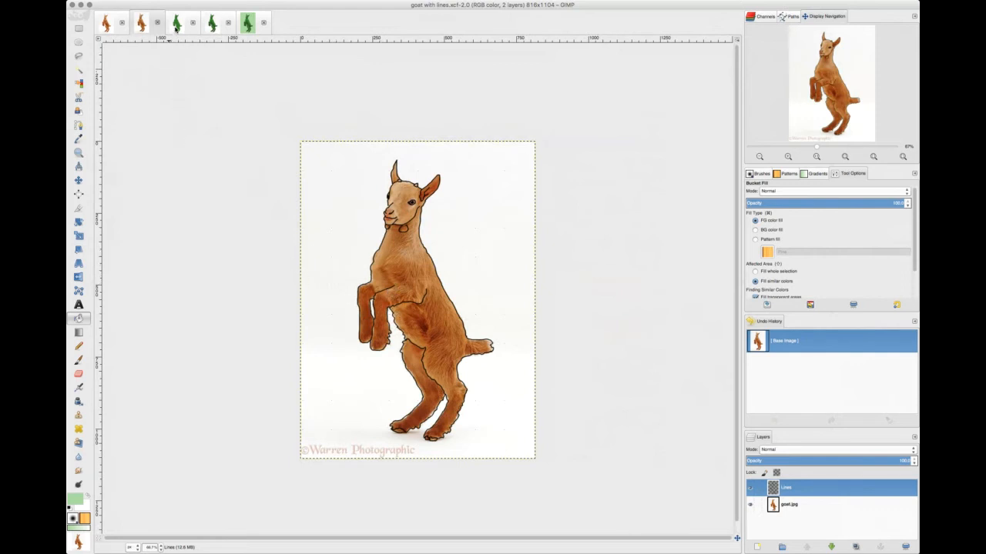
left_click(176, 26)
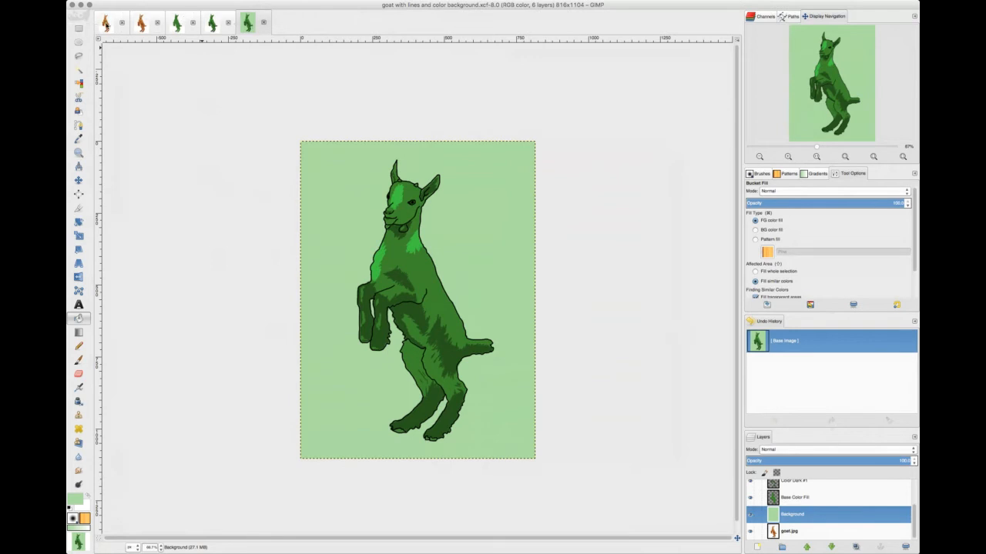
left_click(107, 26)
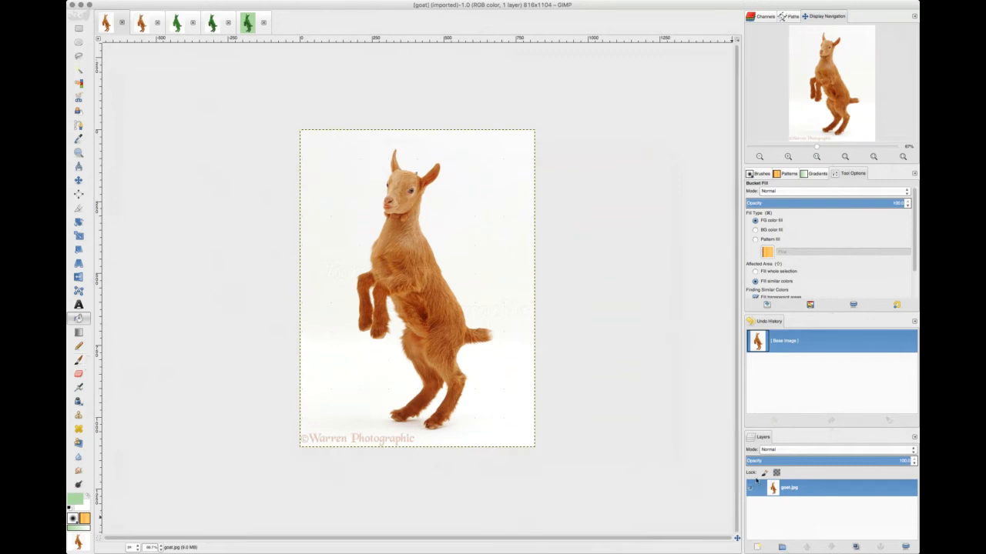
Step: Add a transparent layer named Color Medium above goat.jpg, discarding the white-filled trial layer
left_click(757, 548)
left_click(759, 546)
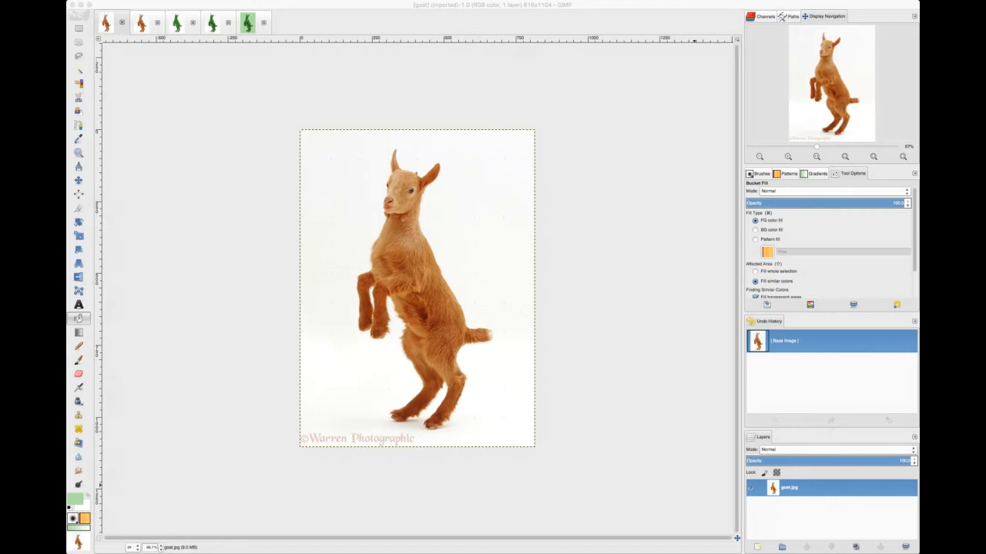
key("Return")
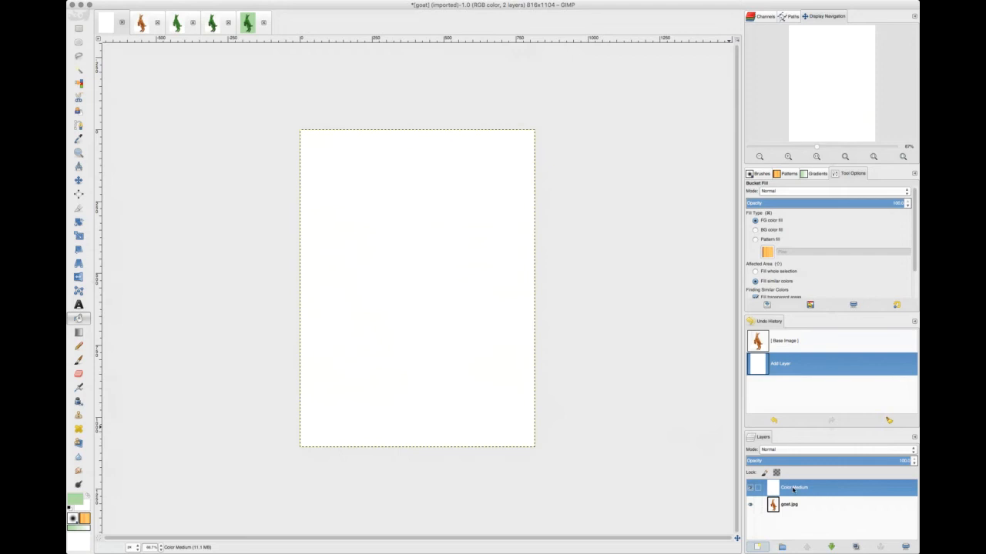
left_click(905, 547)
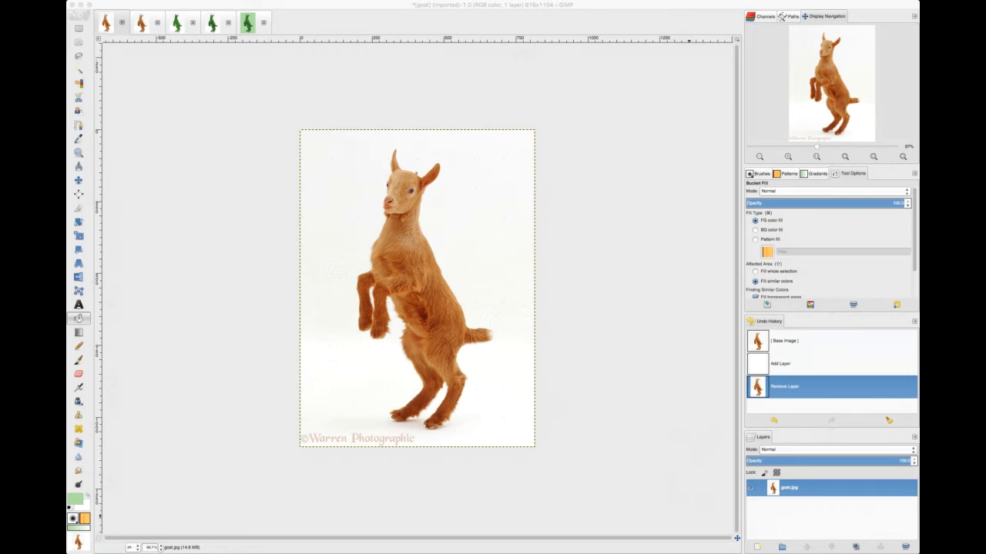
key("Return")
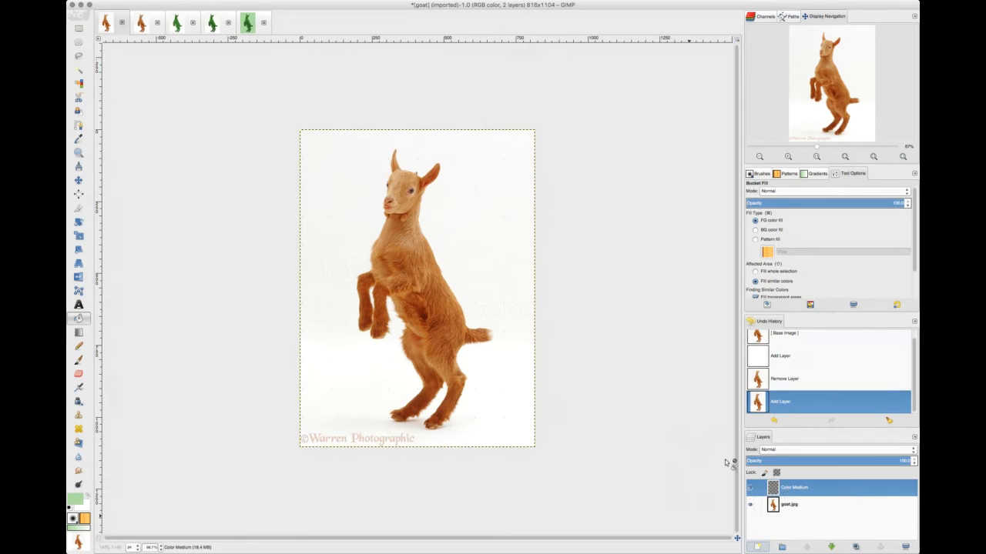
Step: Try a freehand Paintbrush zigzag across the goat's body on the Color Medium layer and undo it
left_click(78, 358)
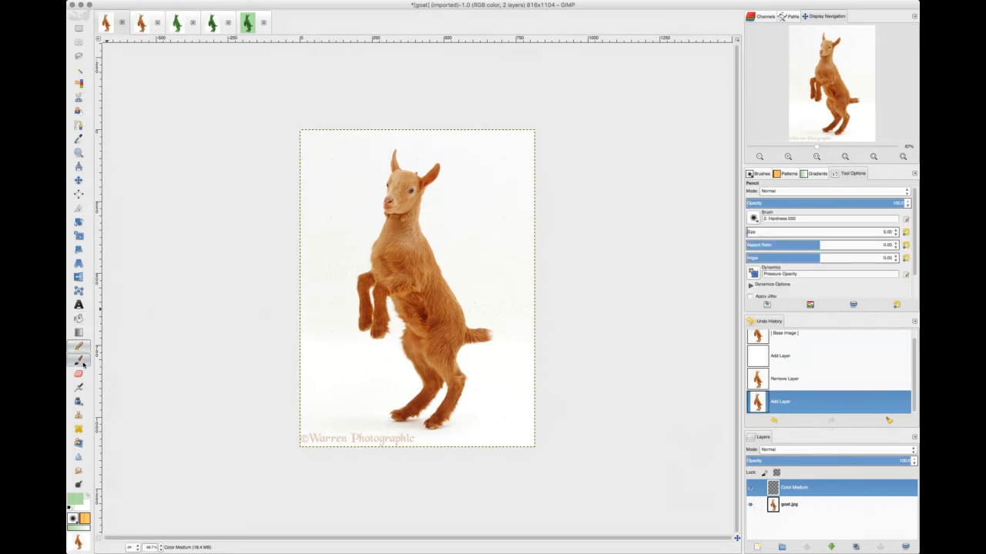
mouse_move(425, 257)
left_mouse_down()
mouse_move(441, 293)
mouse_move(437, 359)
mouse_move(454, 379)
left_mouse_up()
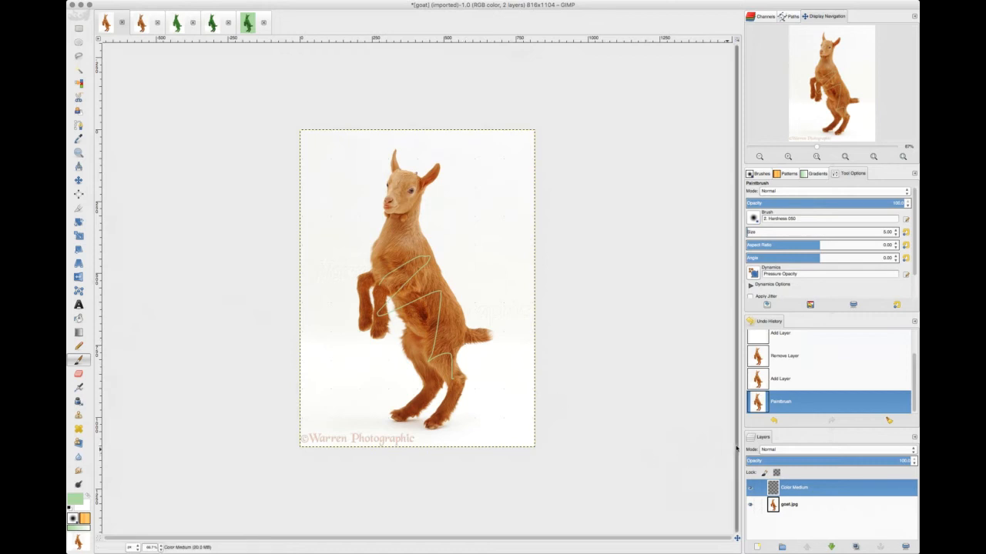
left_click(788, 376)
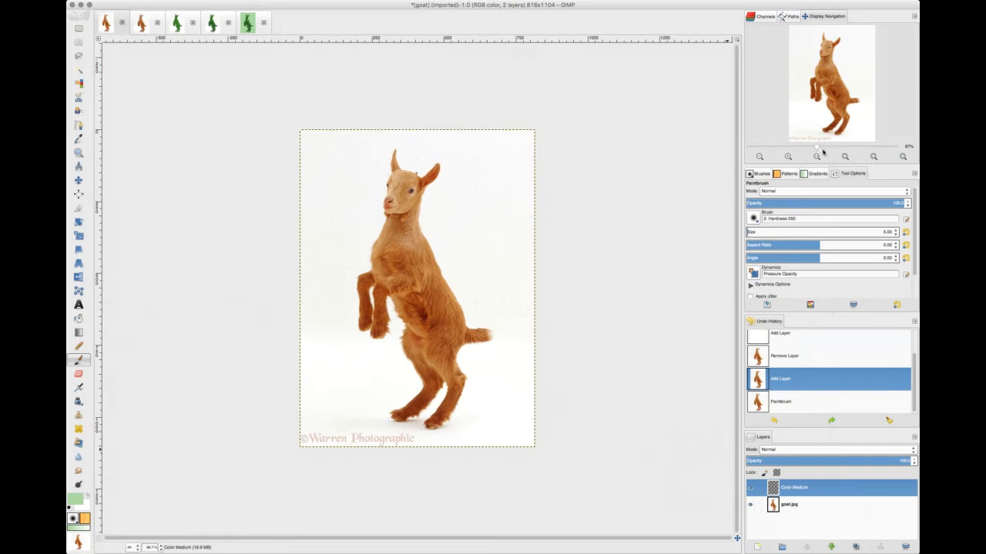
Step: Try outlining the goat's neck and chest down to the foreleg with a light green Paintbrush stroke at size 20
left_click_drag(819, 146, 842, 149)
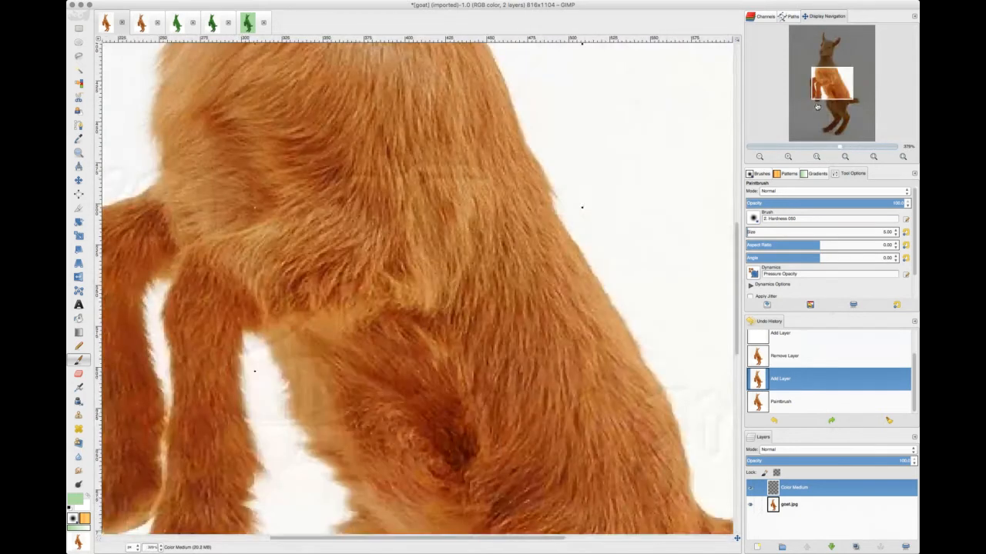
left_click_drag(818, 107, 819, 56)
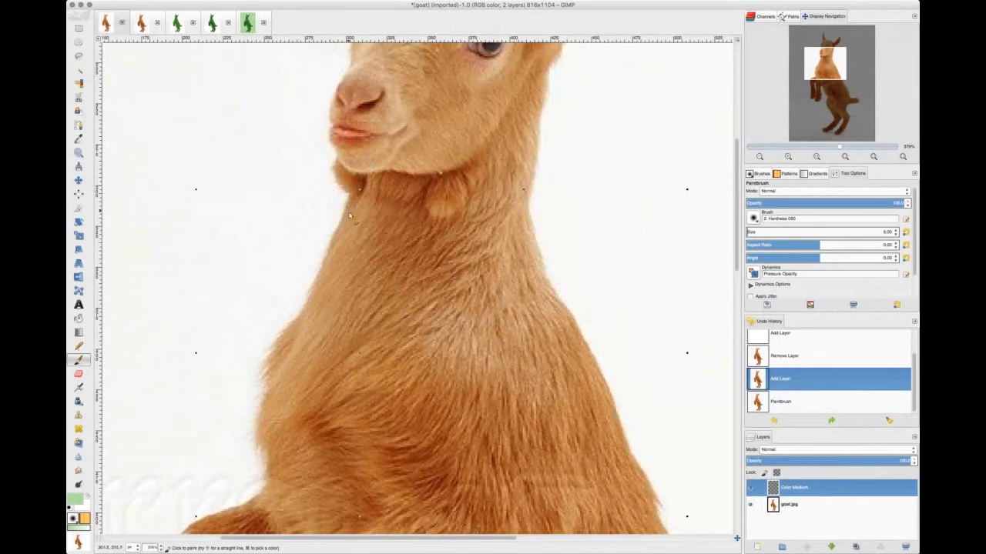
scroll(311, 340, "up", 3)
scroll(312, 341, "down", 6)
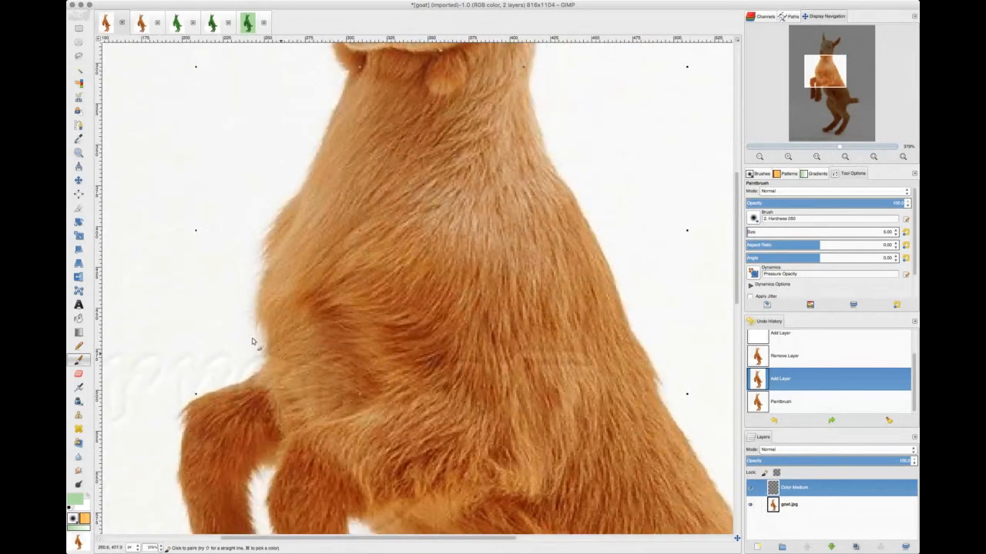
left_click_drag(875, 232, 885, 232)
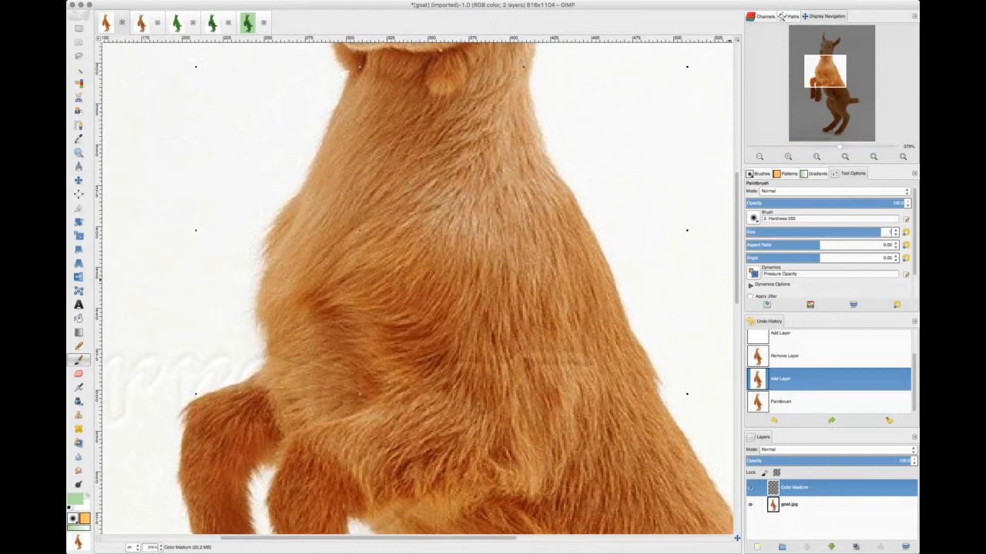
type("20")
key("Return")
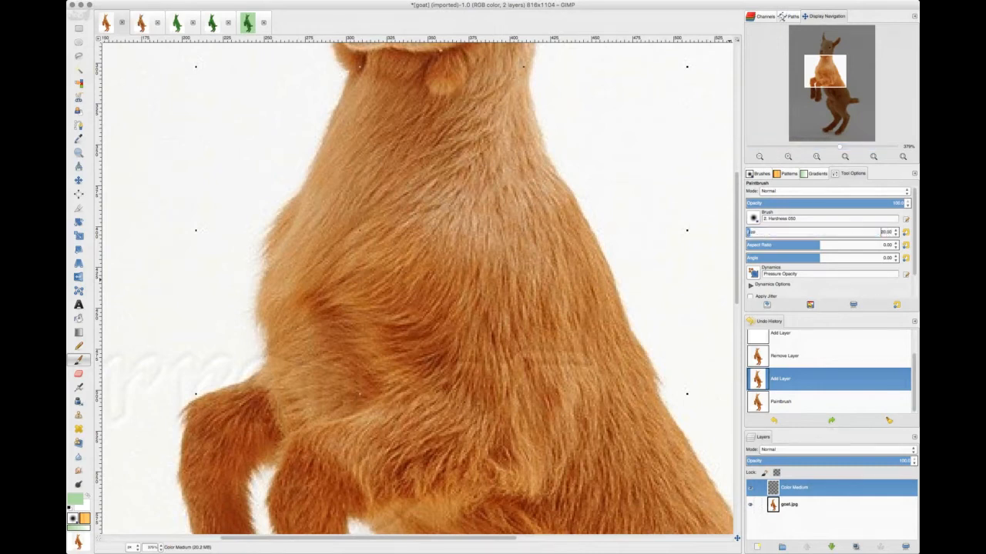
mouse_move(336, 78)
left_mouse_down()
mouse_move(312, 164)
mouse_move(263, 243)
mouse_move(260, 360)
mouse_move(186, 391)
left_mouse_up()
Step: Check the thick green outline against the goat's contour and undo that stroke
scroll(309, 199, "down", 6)
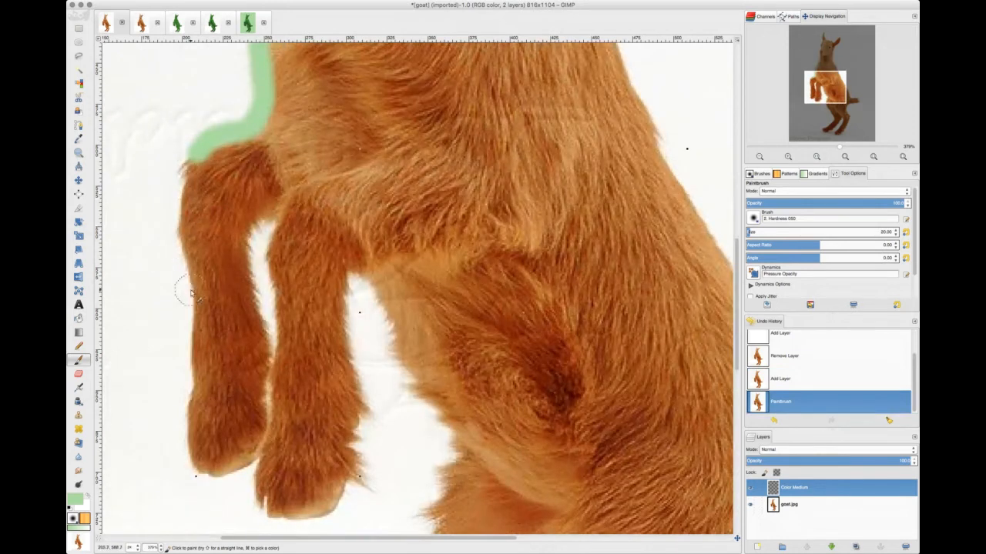
scroll(260, 264, "up", 15)
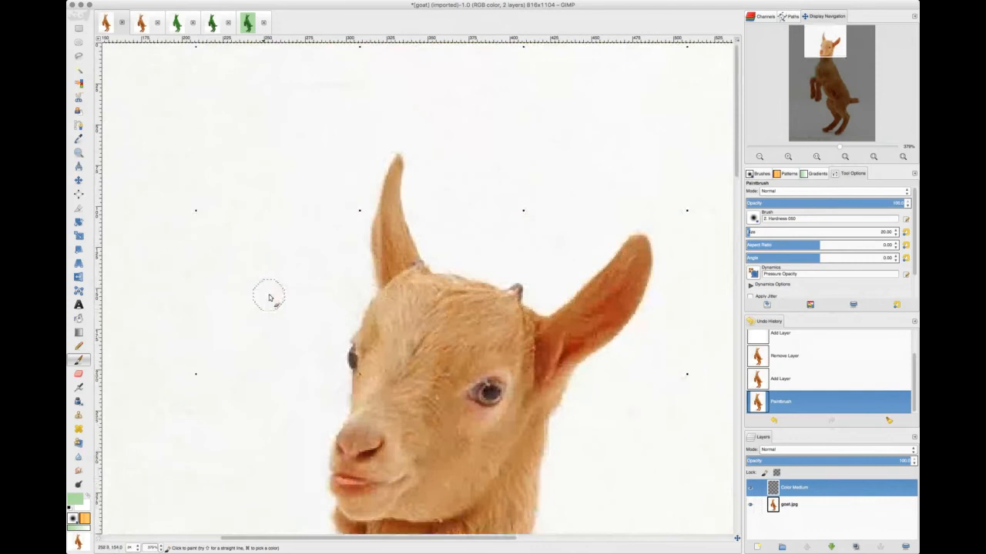
scroll(266, 295, "down", 10)
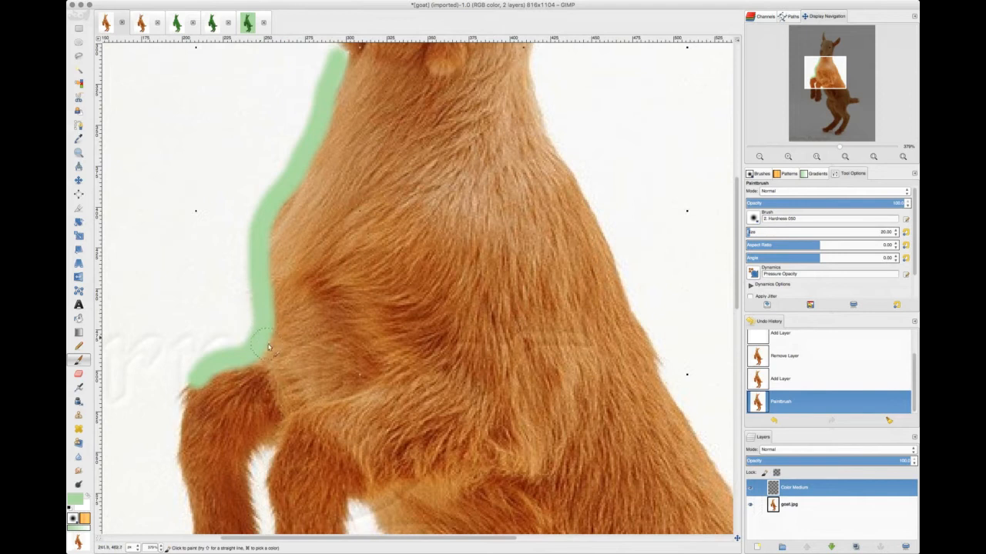
scroll(294, 329, "down", 3)
scroll(294, 328, "up", 6)
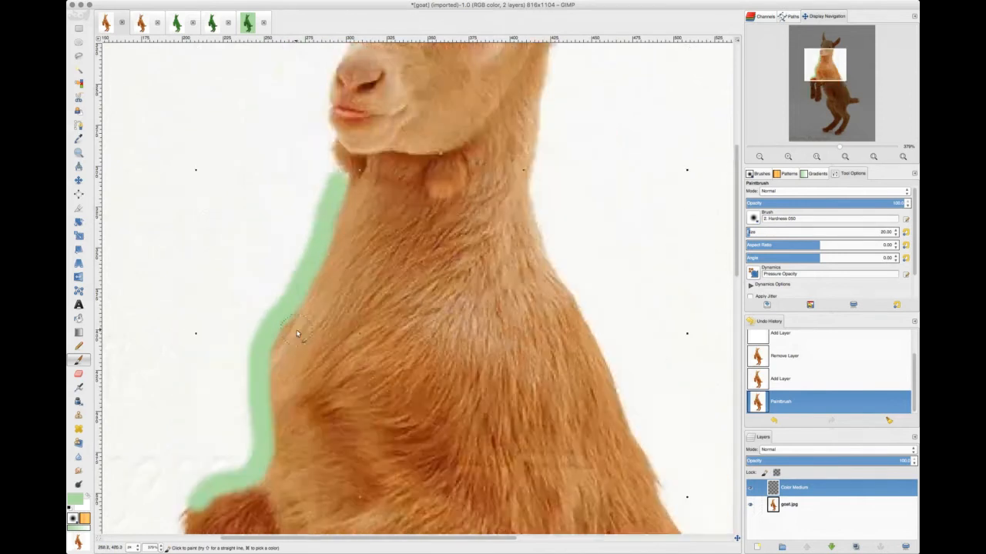
scroll(363, 253, "up", 5)
scroll(368, 253, "down", 8)
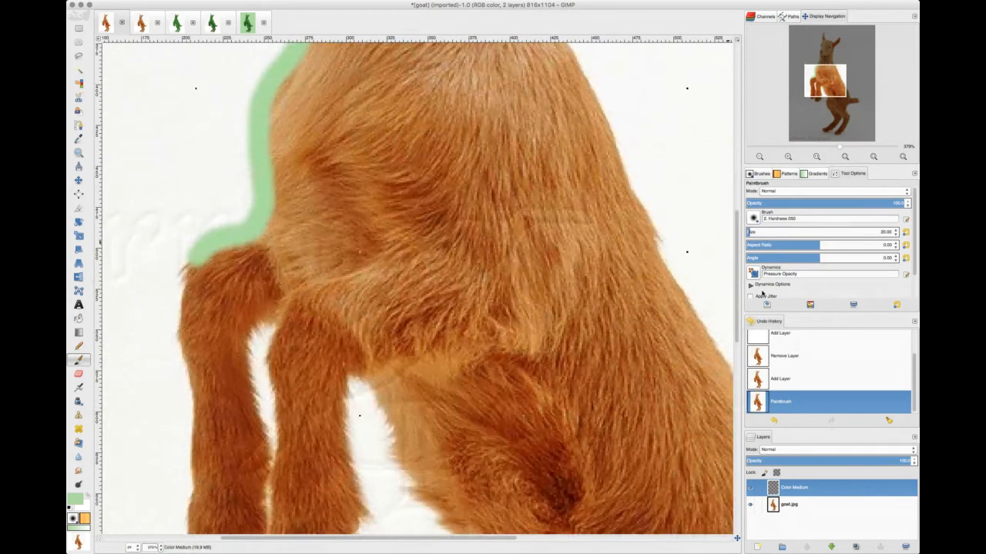
left_click(817, 379)
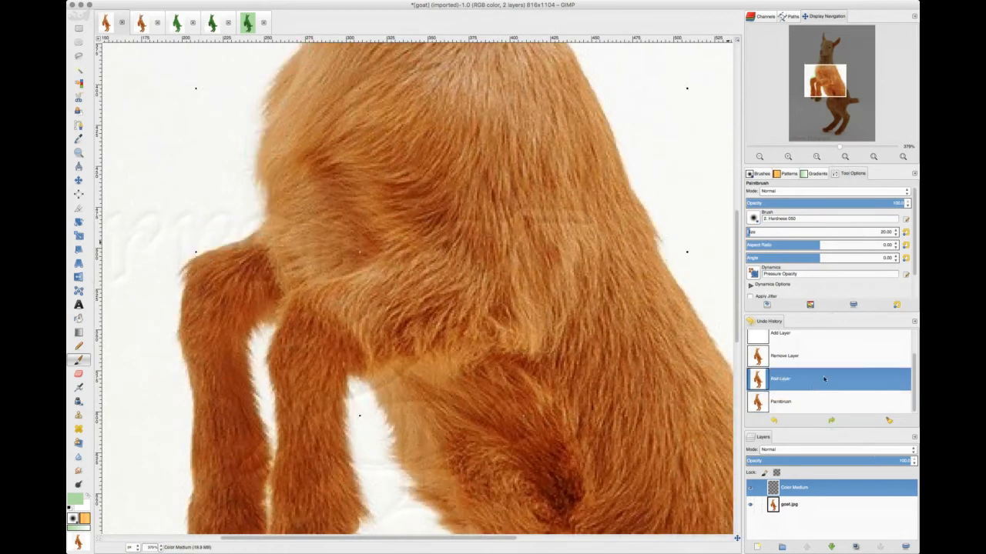
Step: Set the Paintbrush size to 5 and outline the goat's chest and the upper outer edge of the left-hand foreleg in light green
mouse_move(871, 235)
left_mouse_down()
mouse_move(887, 229)
mouse_move(865, 231)
left_mouse_up()
type("5")
key("Return")
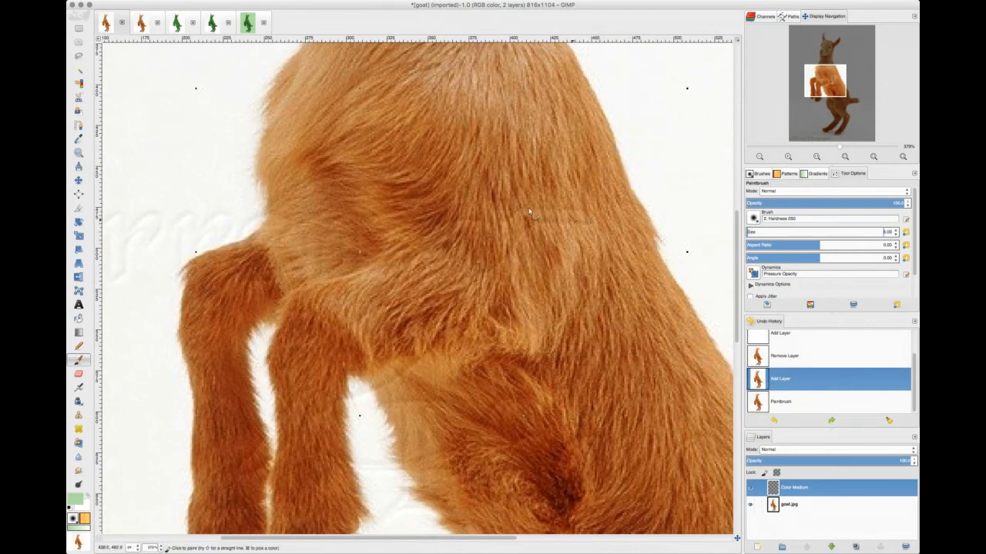
mouse_move(260, 133)
left_mouse_down()
mouse_move(252, 183)
mouse_move(261, 210)
mouse_move(246, 235)
mouse_move(192, 261)
mouse_move(180, 283)
mouse_move(171, 348)
mouse_move(187, 390)
left_mouse_up()
Step: Outline the belly edge behind the forelegs and the upper part of the gap between the two forelegs
scroll(191, 362, "left", 5)
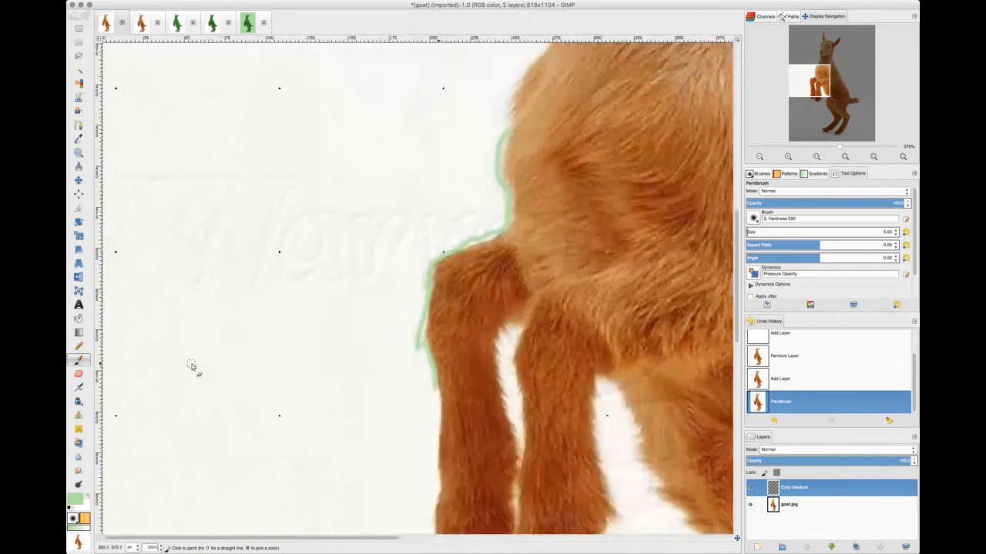
scroll(258, 373, "right", 5)
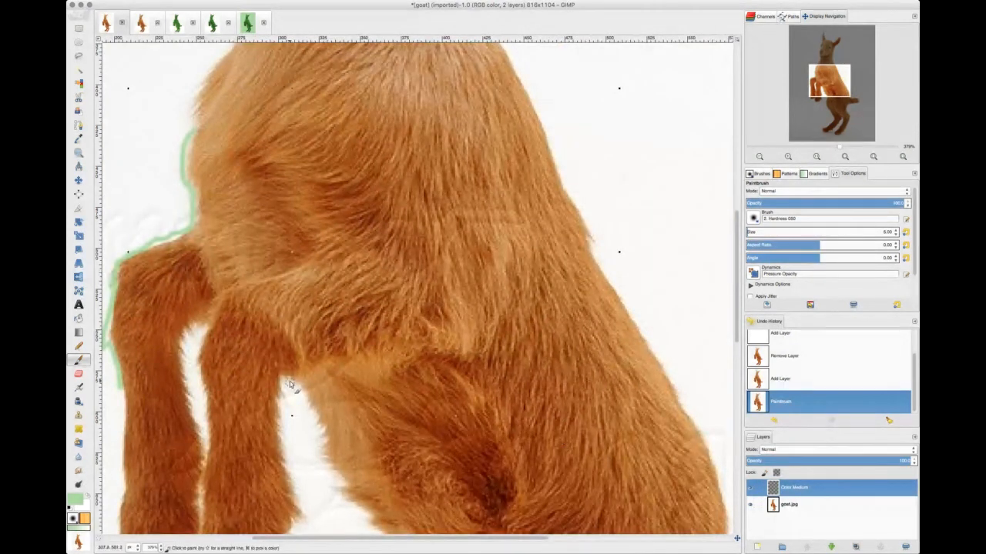
left_click_drag(286, 378, 347, 482)
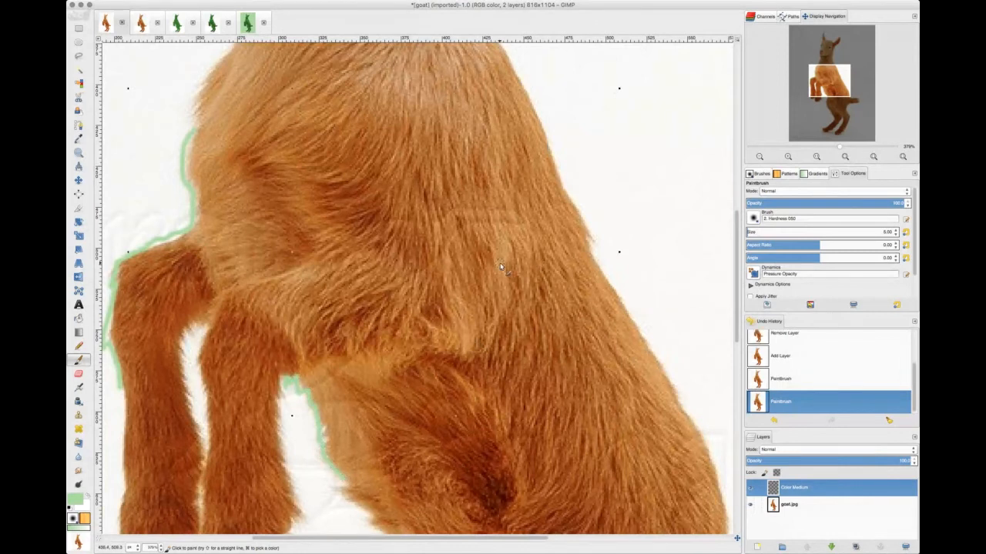
scroll(501, 266, "up", 10)
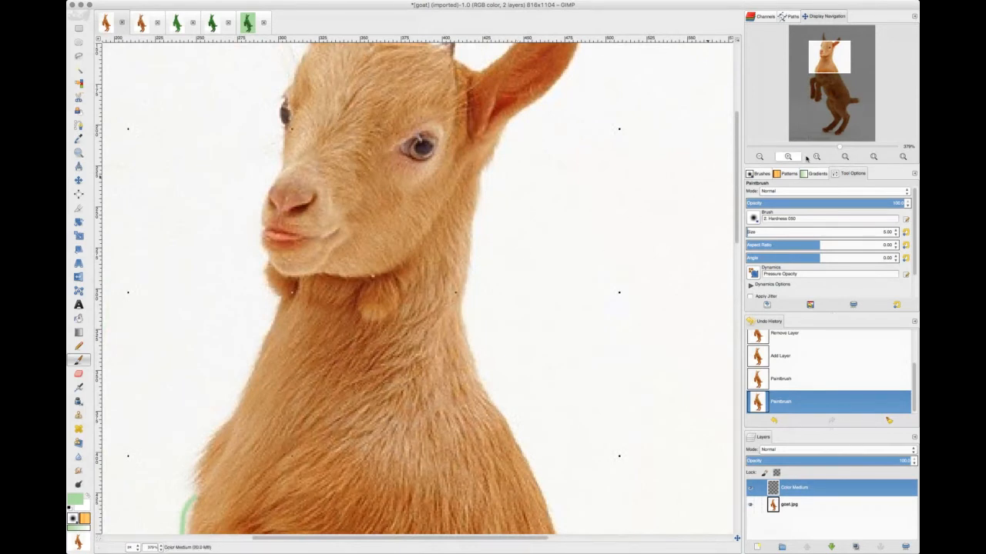
scroll(435, 295, "down", 8)
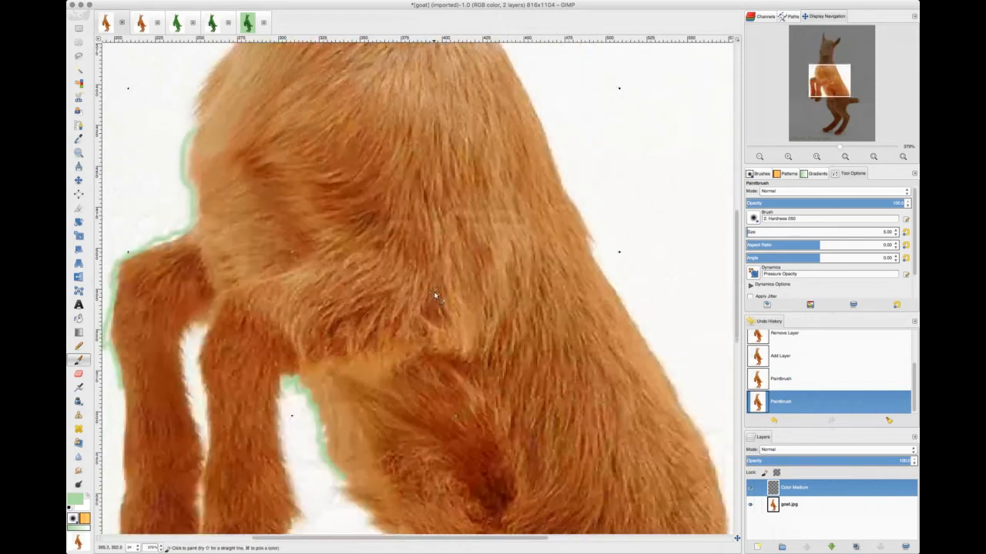
mouse_move(206, 318)
left_mouse_down()
mouse_move(198, 362)
mouse_move(206, 456)
mouse_move(187, 375)
mouse_move(203, 322)
left_mouse_up()
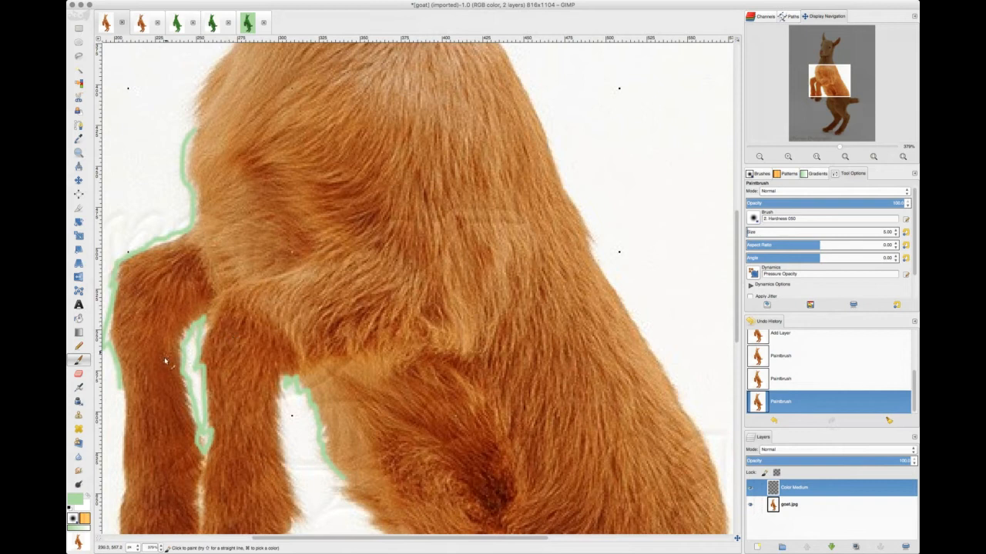
Step: Continue the green outline around the lower parts and hooves of both forelegs, joining it to the belly outline
scroll(203, 358, "down", 4)
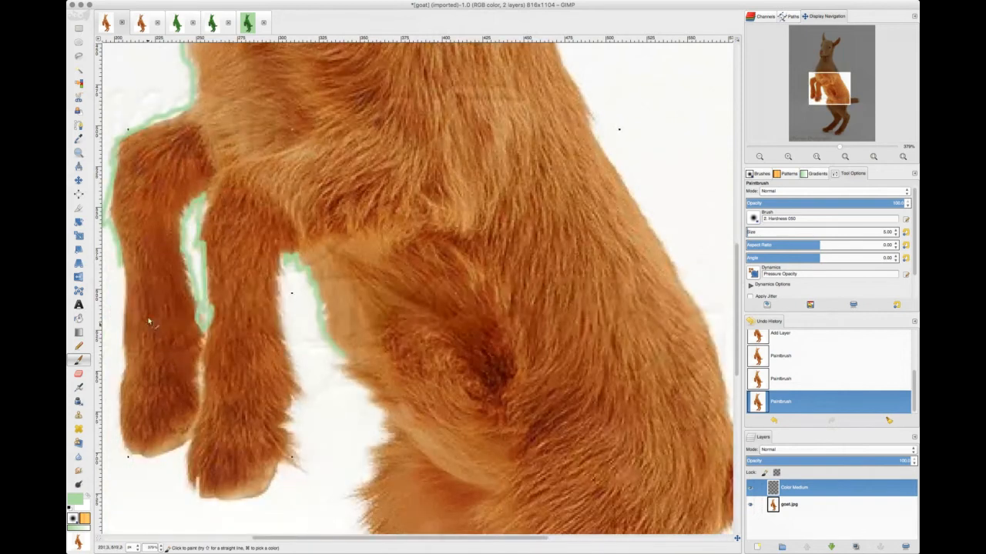
mouse_move(121, 258)
left_mouse_down()
mouse_move(125, 436)
mouse_move(136, 453)
mouse_move(162, 458)
mouse_move(188, 438)
mouse_move(205, 328)
left_mouse_up()
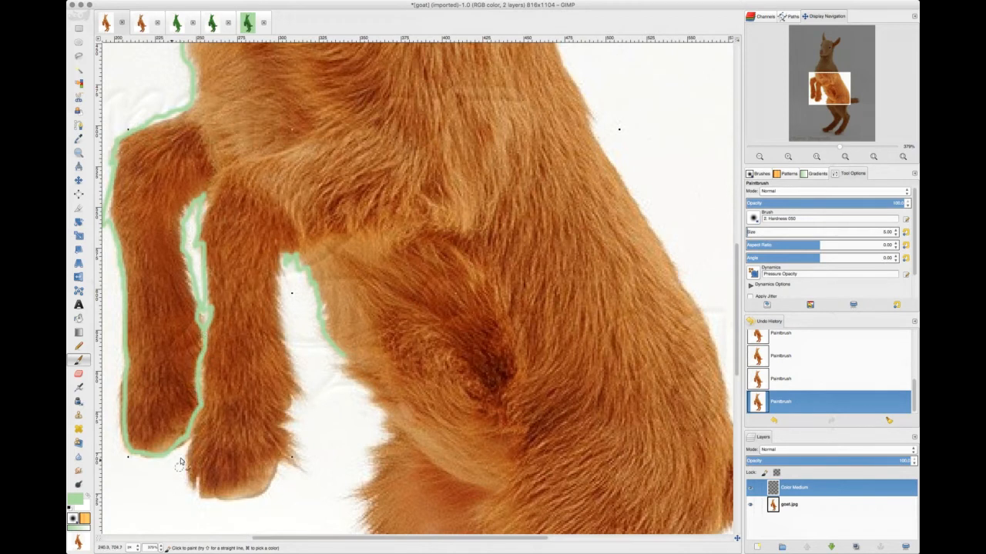
mouse_move(186, 441)
left_mouse_down()
mouse_move(189, 493)
mouse_move(198, 486)
mouse_move(243, 496)
mouse_move(282, 463)
mouse_move(300, 466)
mouse_move(282, 432)
mouse_move(297, 428)
mouse_move(289, 405)
mouse_move(305, 398)
mouse_move(284, 341)
mouse_move(286, 257)
left_mouse_up()
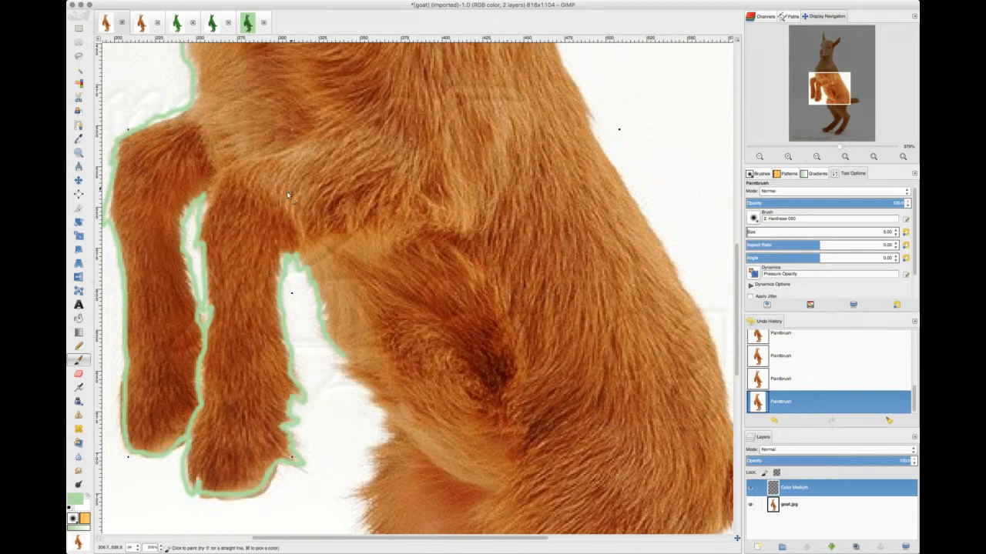
Step: Paint the inner contours of the forelegs in light green: the shoulder line, the underside up to the elbow, and the chest edge joining them
scroll(275, 198, "up", 3)
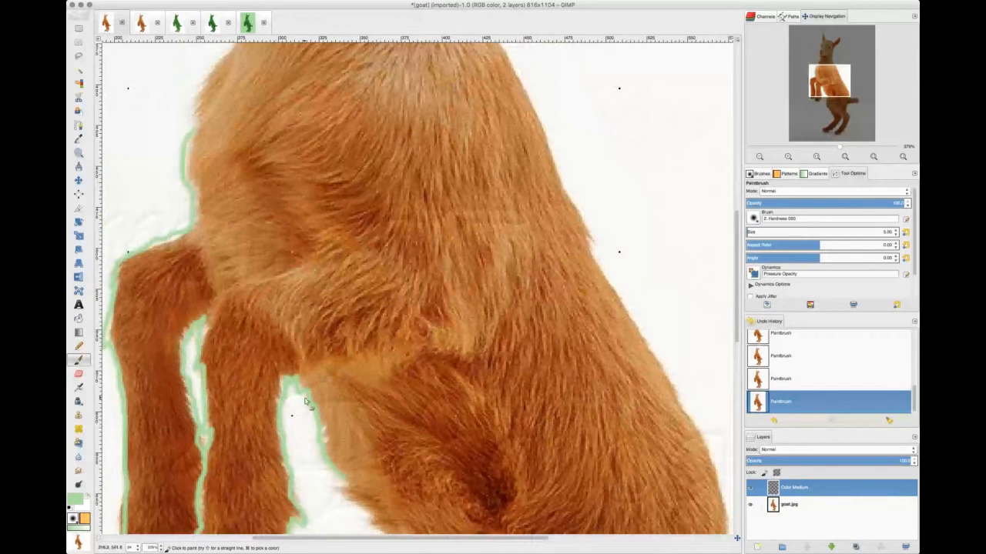
scroll(213, 331, "left", 4)
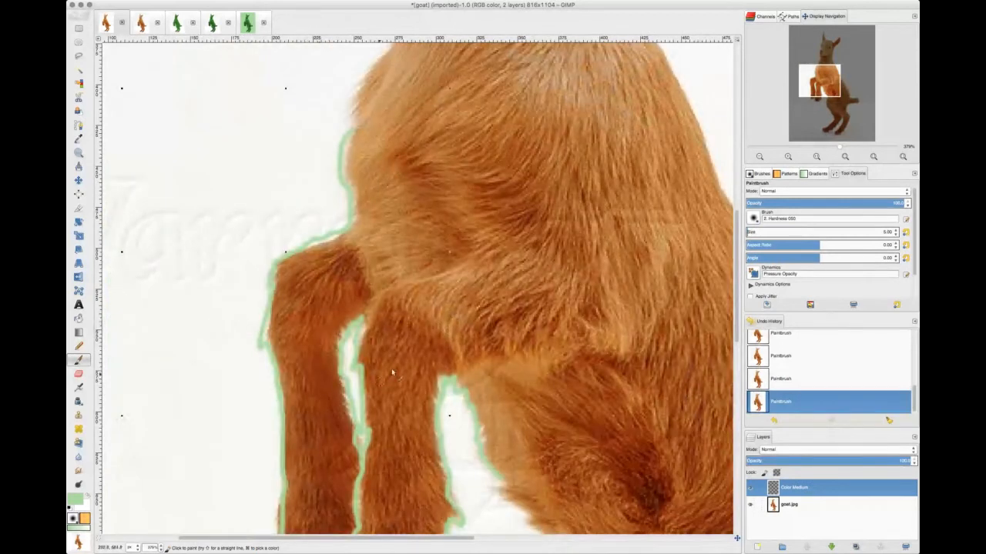
mouse_move(360, 319)
left_mouse_down()
mouse_move(455, 271)
mouse_move(476, 247)
left_mouse_up()
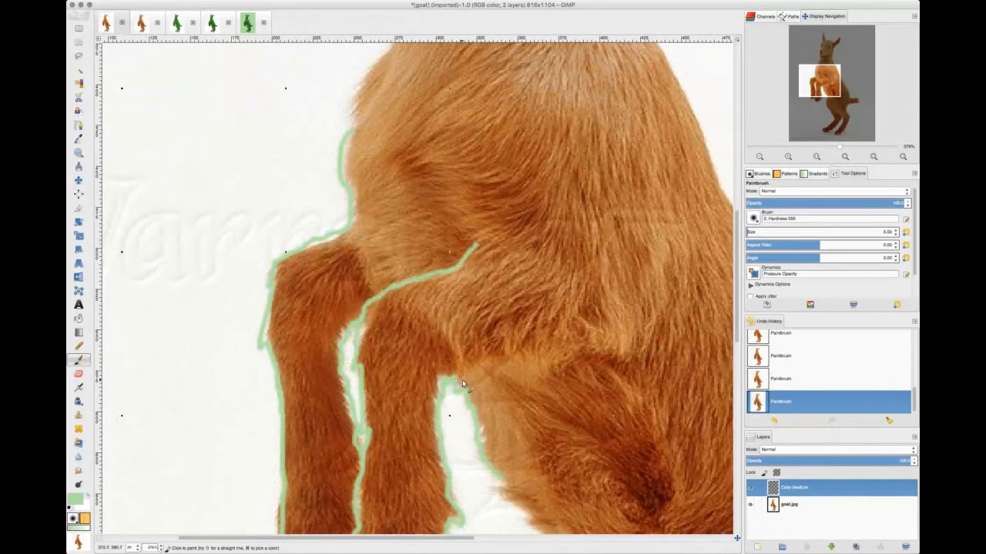
mouse_move(462, 383)
left_mouse_down()
mouse_move(542, 345)
mouse_move(624, 352)
mouse_move(664, 308)
mouse_move(662, 282)
left_mouse_up()
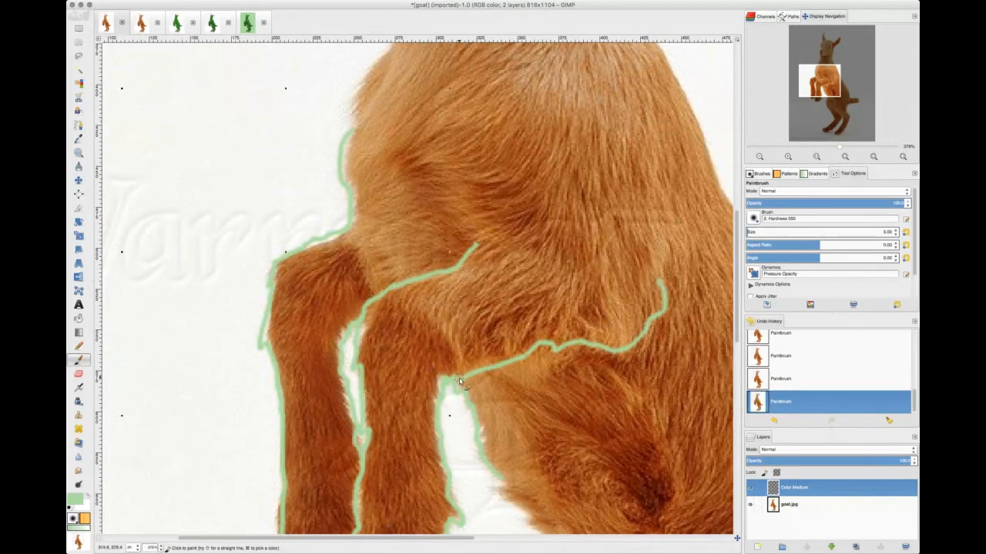
left_click_drag(459, 381, 451, 376)
mouse_move(385, 287)
left_mouse_down()
mouse_move(369, 276)
mouse_move(348, 213)
left_mouse_up()
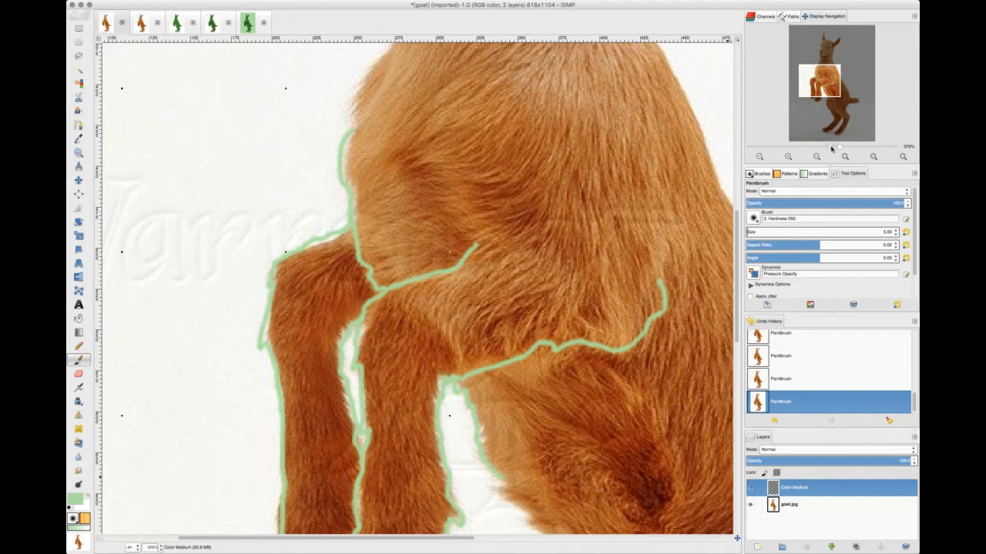
Step: Check the green outline on its own by temporarily hiding the goat.jpg layer, keeping Color Medium as the active layer
left_click(830, 147)
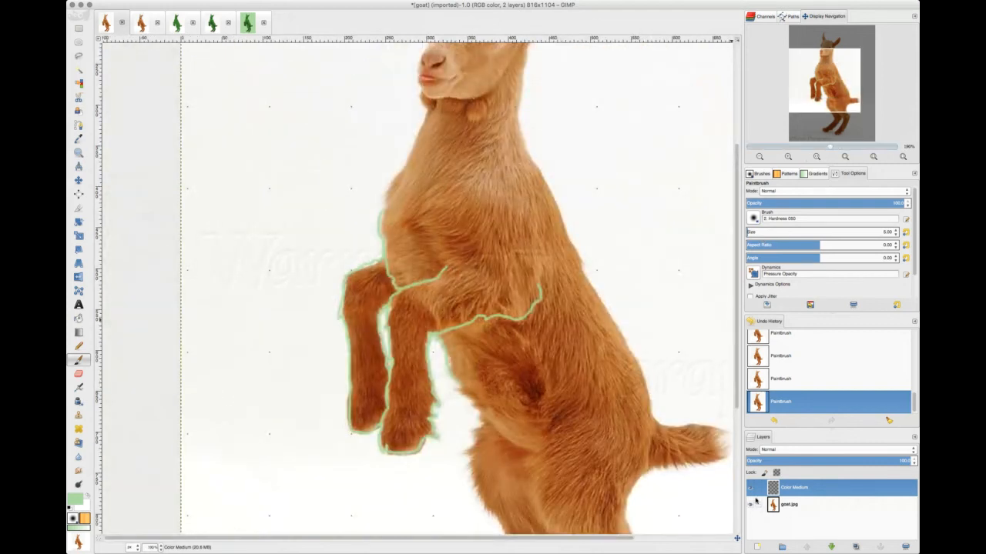
left_click(750, 505)
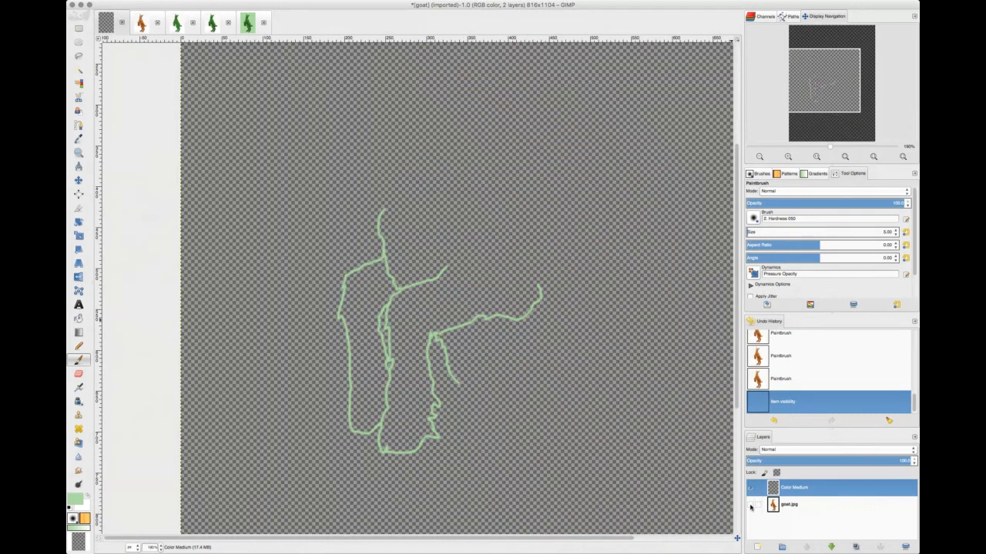
left_click(751, 505)
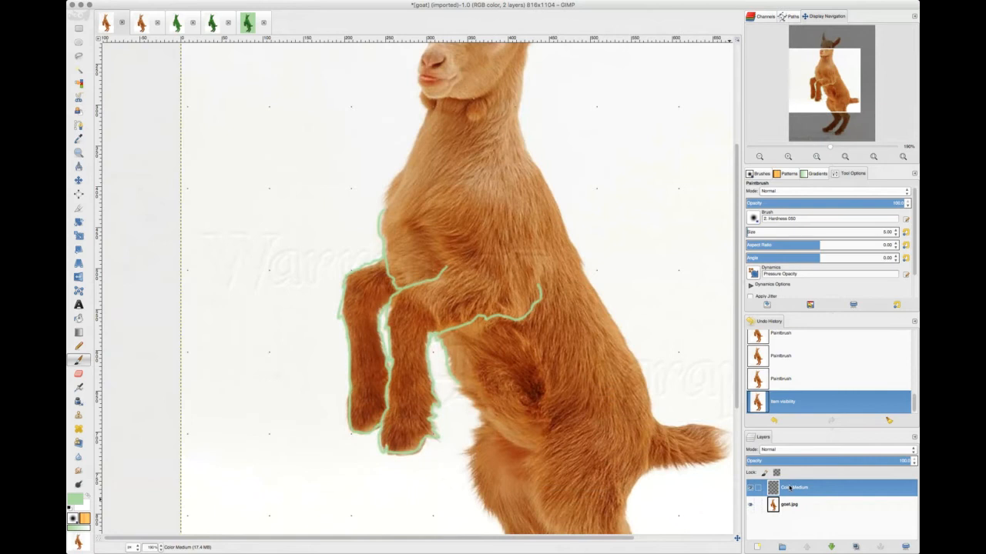
left_click(791, 506)
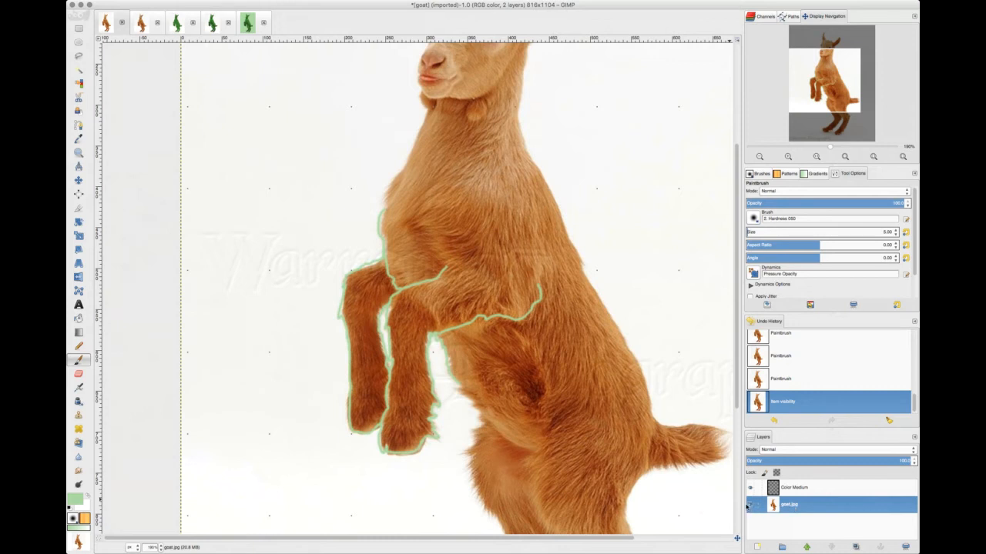
left_click(807, 488)
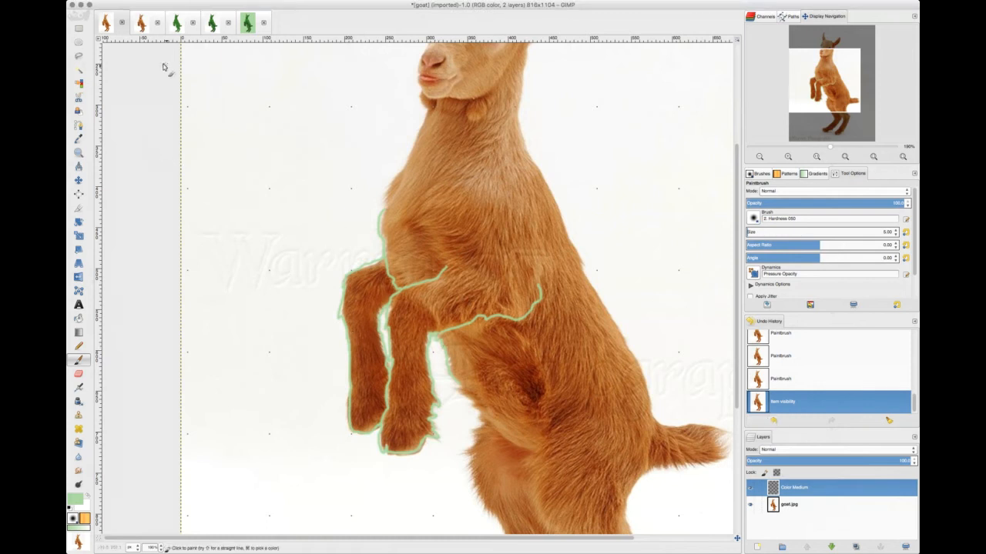
Step: Switch to the goat with lines image, view the line art with the photo hidden and shown, and examine the forelegs up close
left_click(142, 25)
left_click(750, 505)
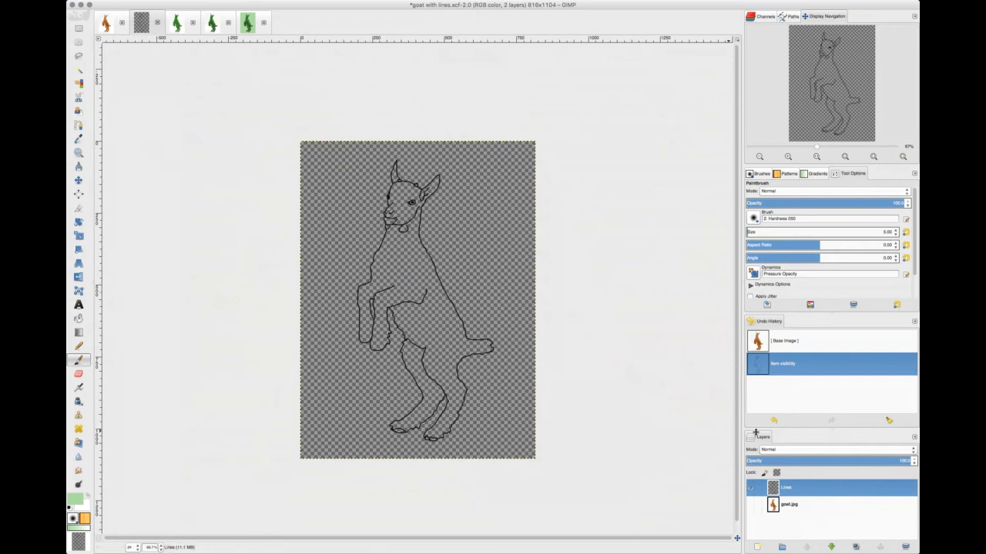
left_click(750, 505)
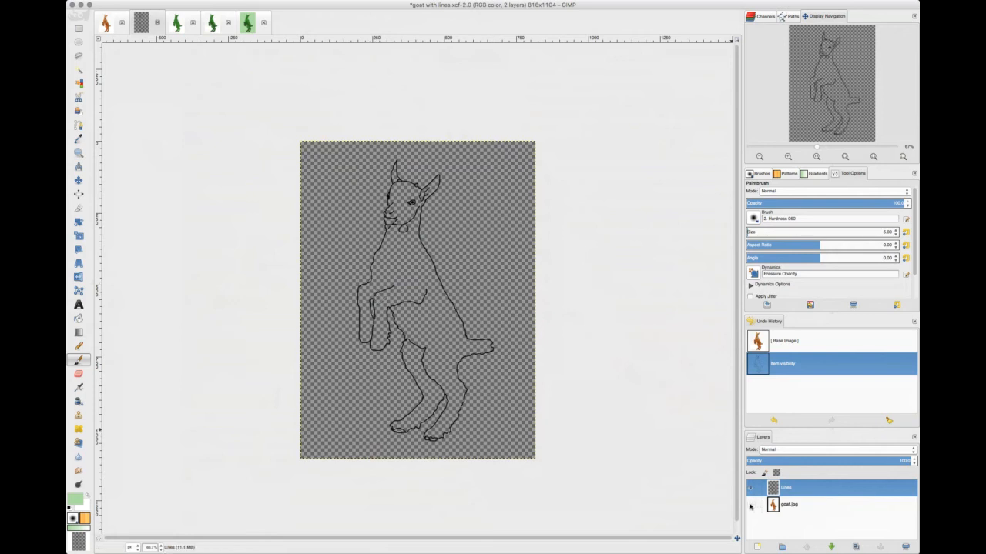
left_click(888, 147)
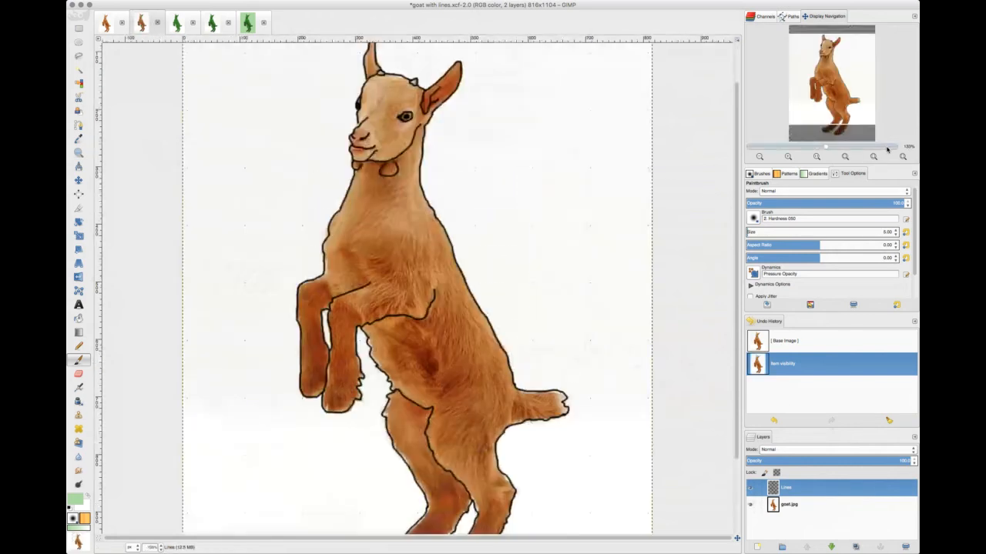
left_click(887, 148)
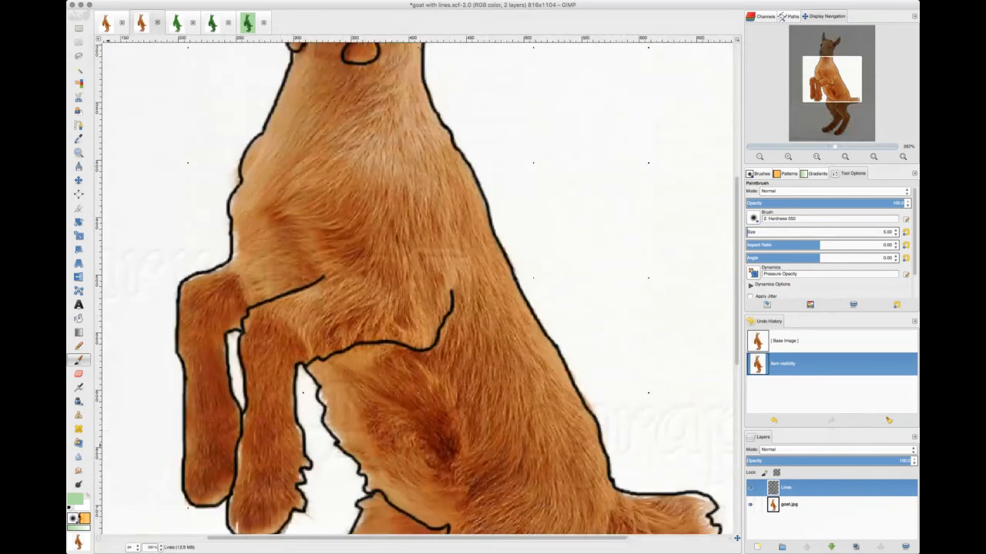
Step: Set the foreground color to black and paint a short jagged fur line between the chest and the left-hand foreleg on the Lines layer
left_click(74, 503)
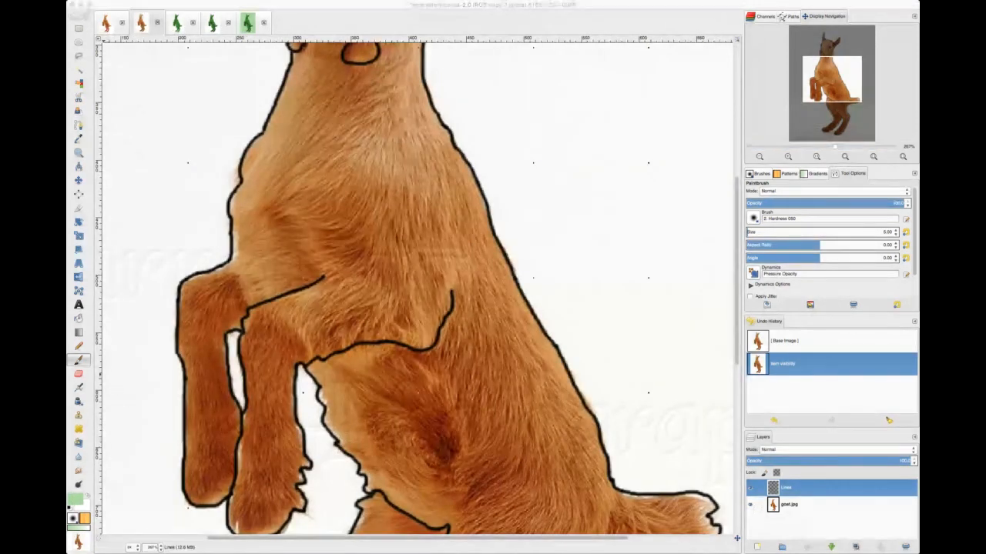
key("d")
left_click(104, 149)
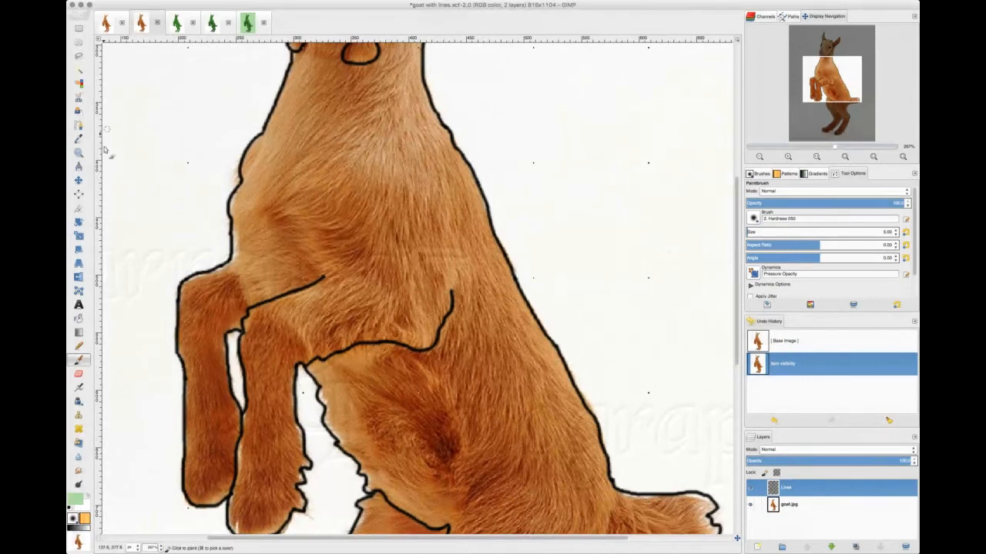
left_click(80, 501)
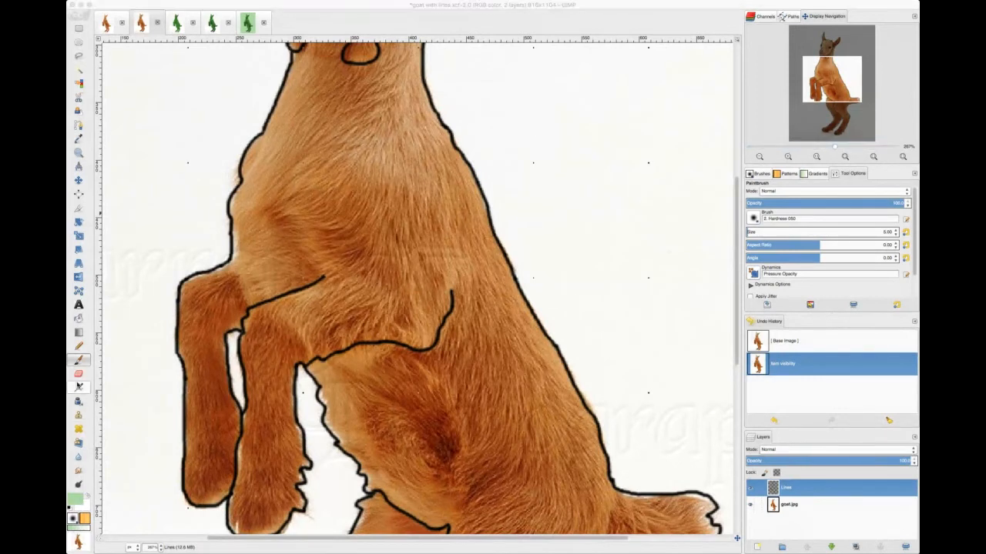
key("d")
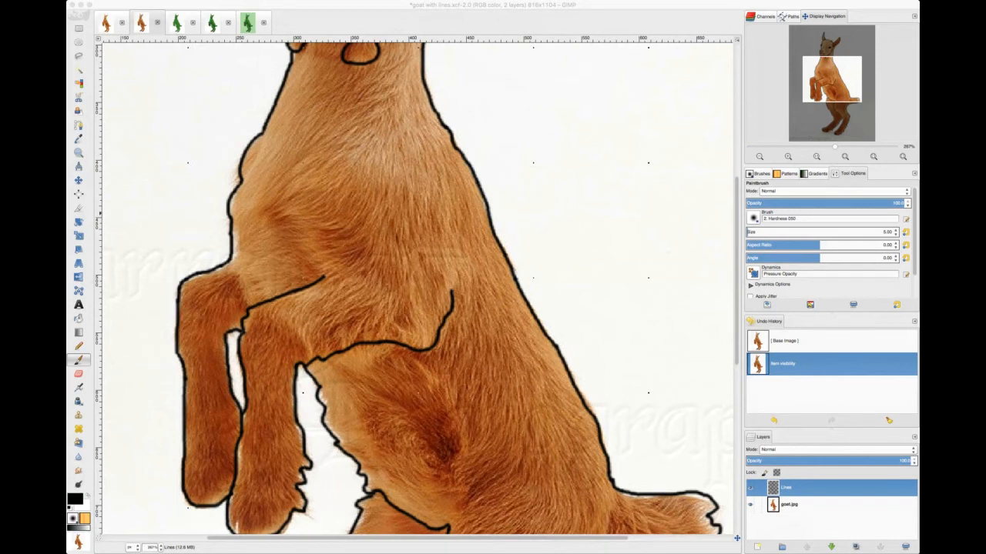
left_click(156, 125)
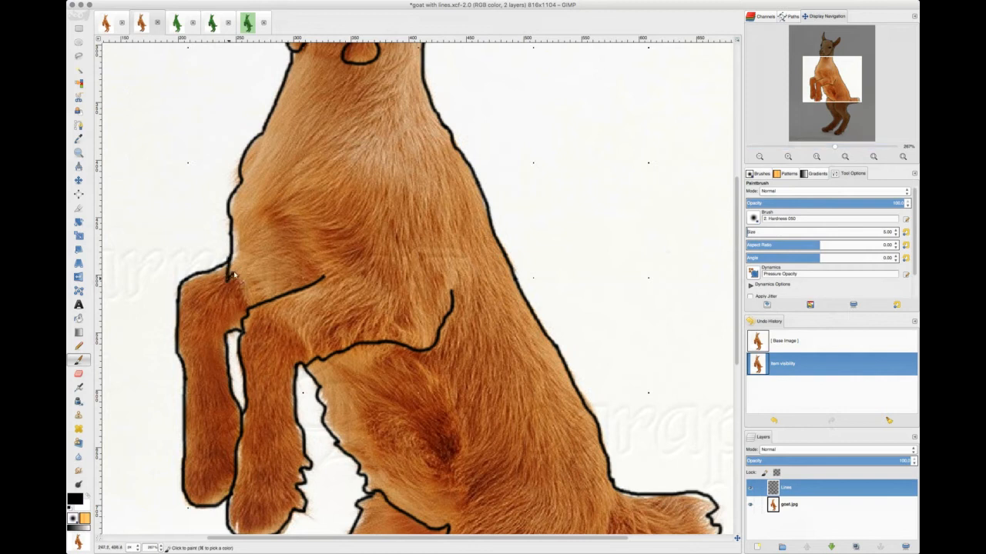
left_click_drag(232, 275, 253, 311)
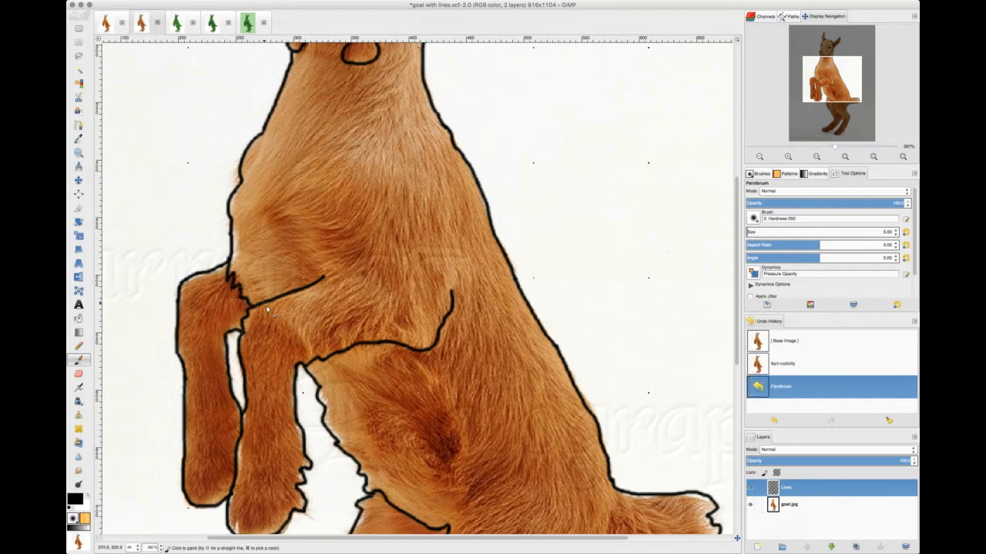
Step: Change the foreground color to a light red
left_click(74, 501)
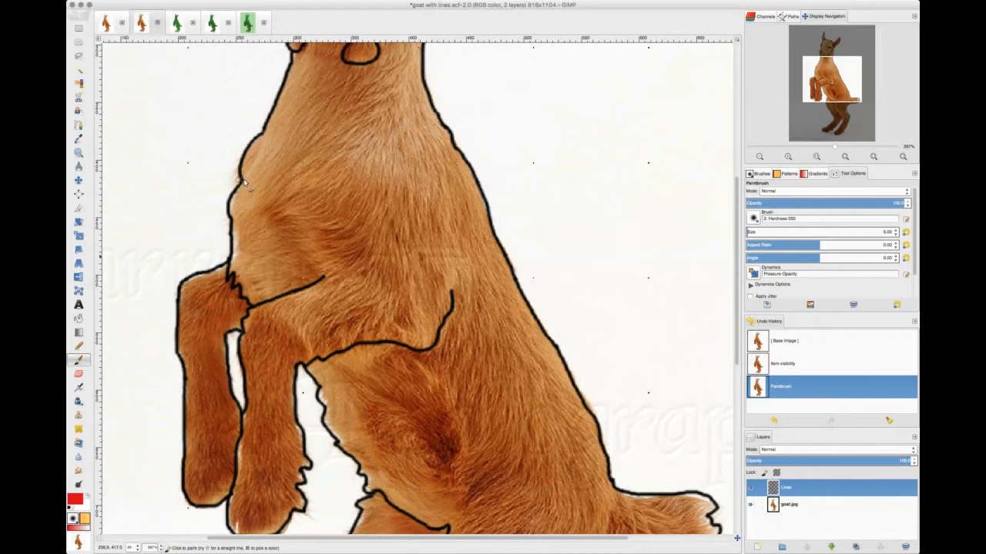
left_click(80, 500)
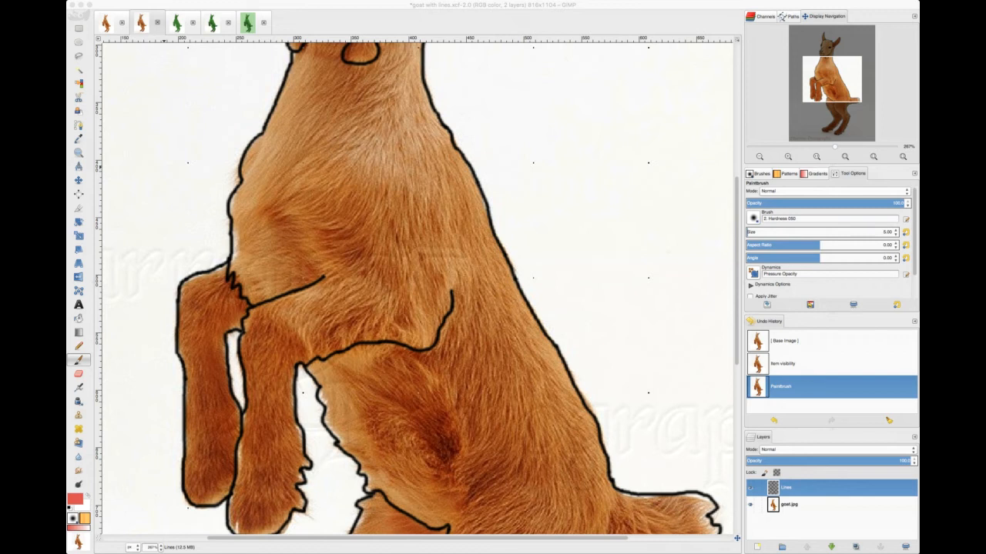
left_click(254, 168)
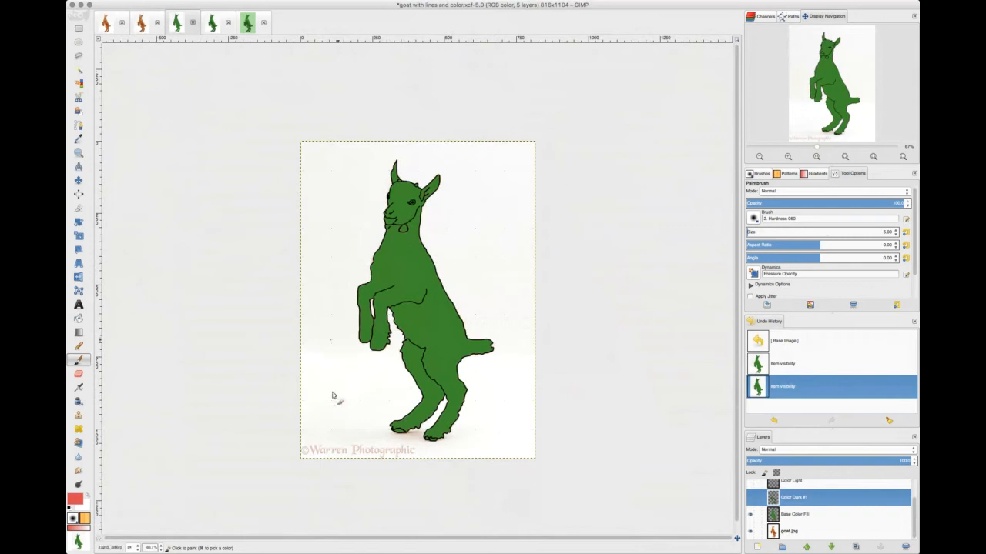
Step: Compare the finished goat with the green background to the other colored versions and return to the goat with lines image
left_click(247, 23)
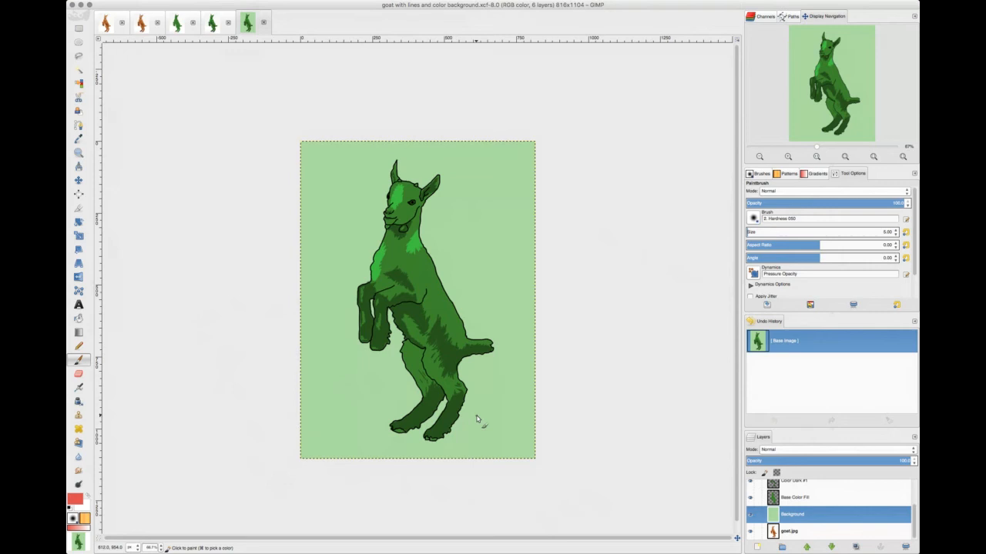
left_click(222, 20)
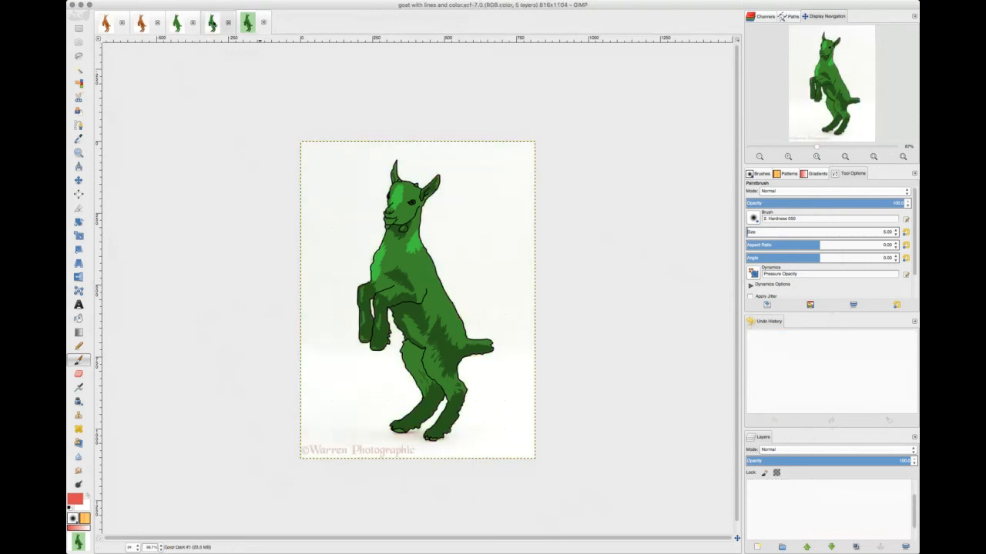
left_click(145, 22)
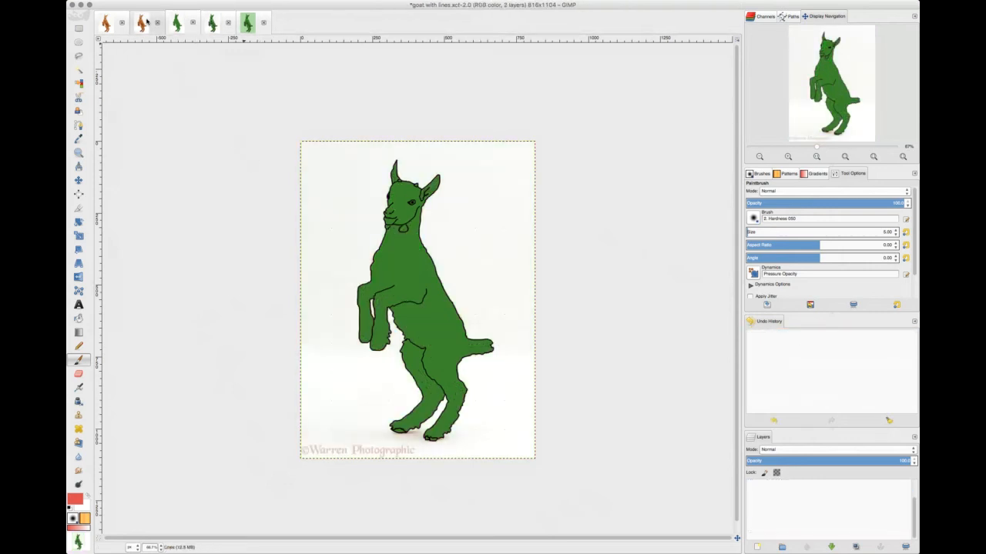
Step: Examine the black outline along the hind legs, body and head, both up close and as a whole
scroll(361, 273, "down", 6)
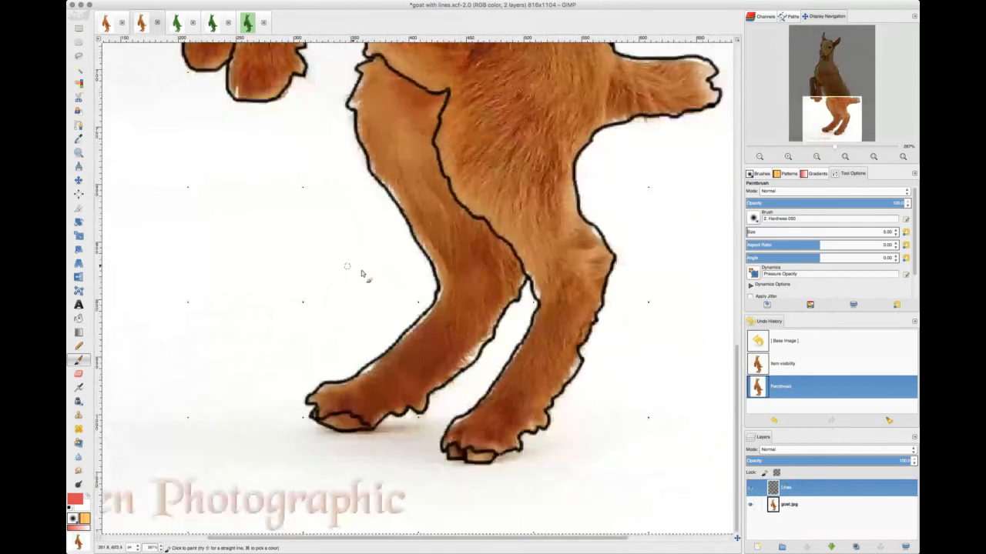
scroll(362, 274, "up", 10)
scroll(521, 286, "down", 3)
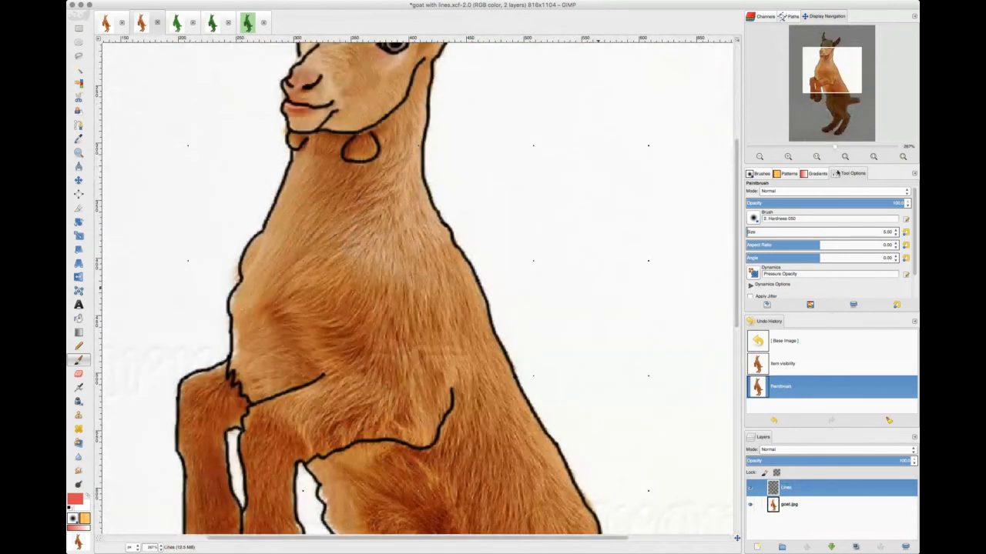
left_click_drag(821, 149, 806, 152)
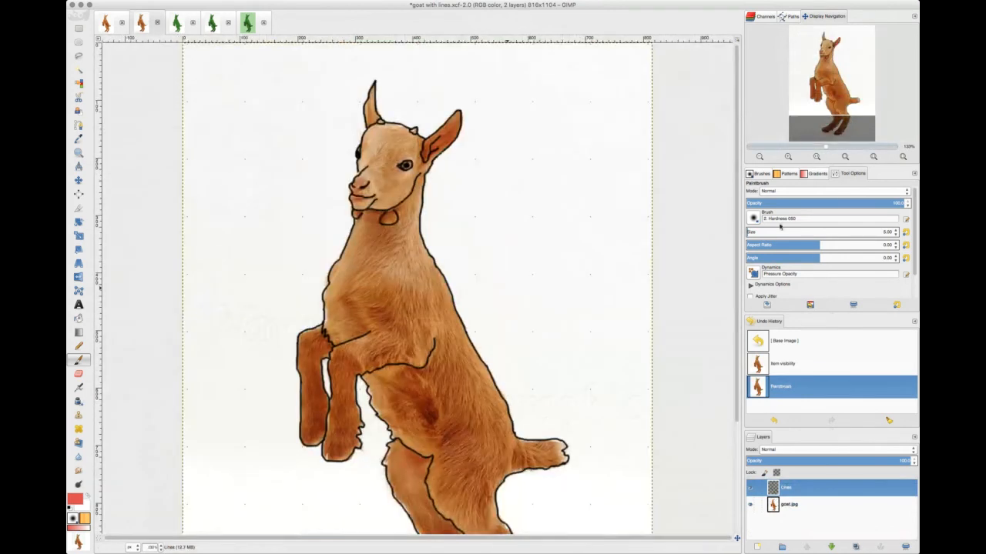
left_click(812, 149)
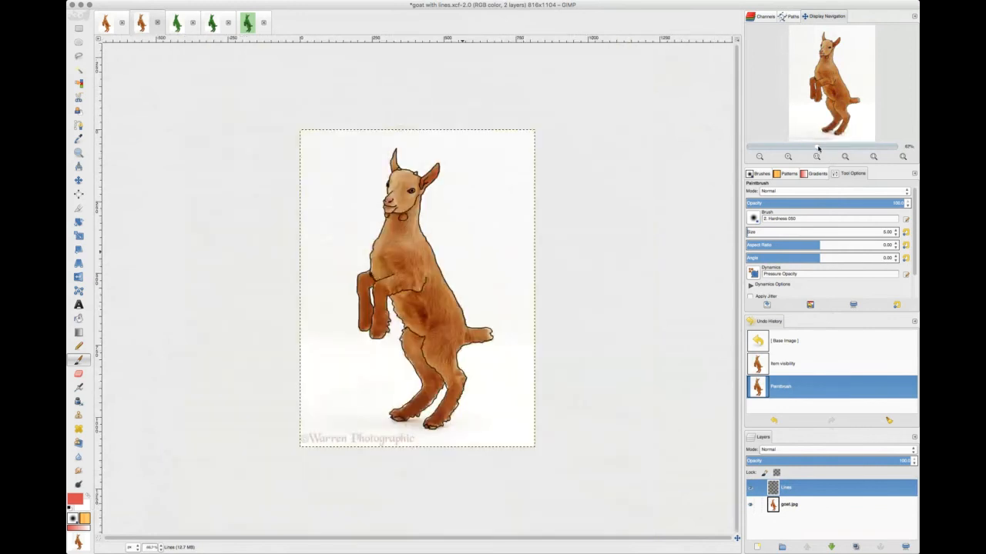
mouse_move(818, 147)
left_mouse_down()
mouse_move(856, 148)
mouse_move(828, 147)
left_mouse_up()
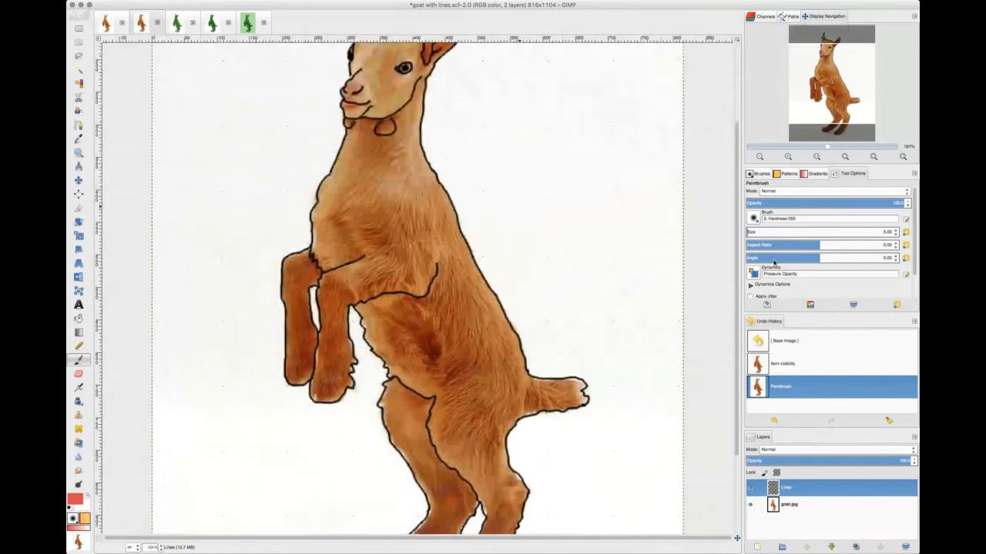
left_click(810, 151)
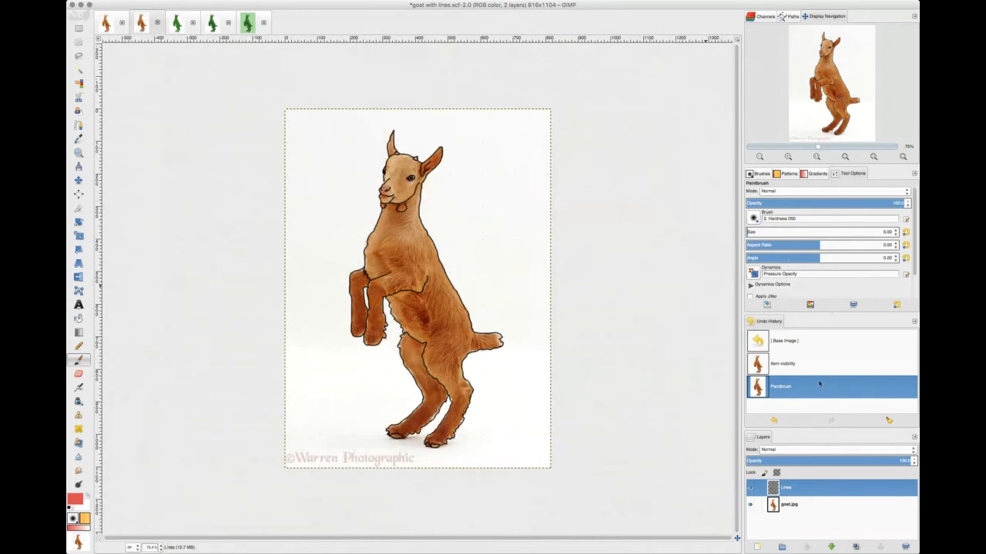
Step: Increase the Paintbrush size slightly and check the line art by hiding and showing the goat.jpg layer
left_click_drag(849, 233, 867, 232)
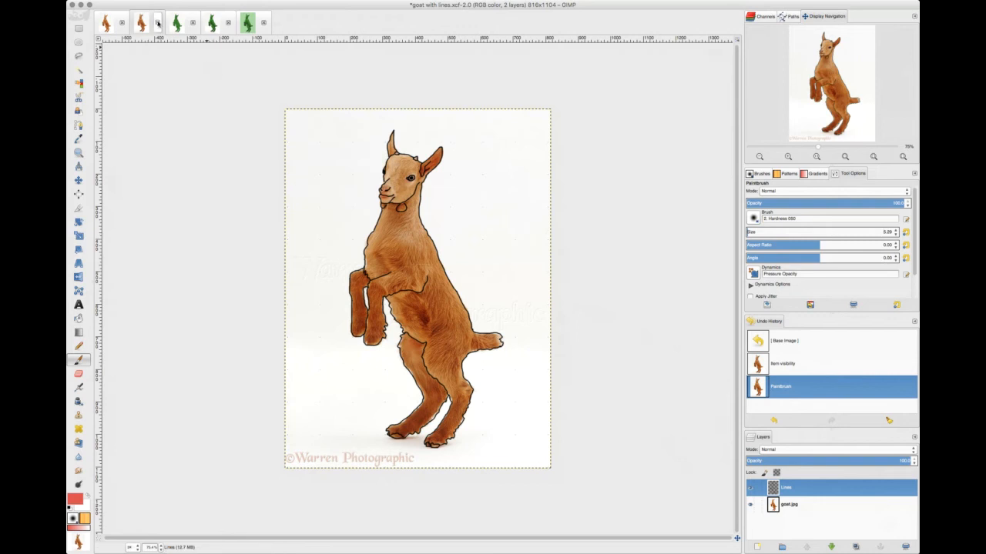
left_click(751, 505)
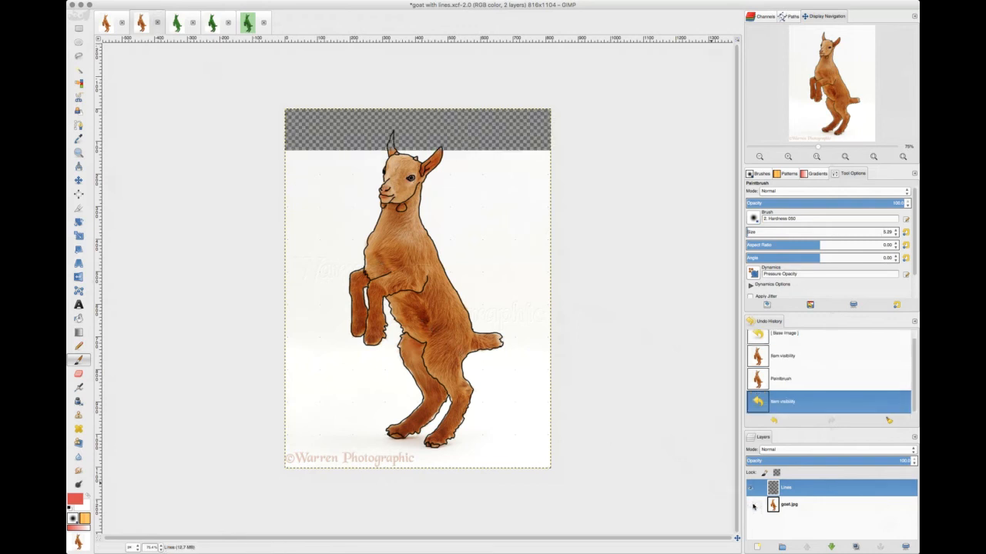
left_click(752, 505)
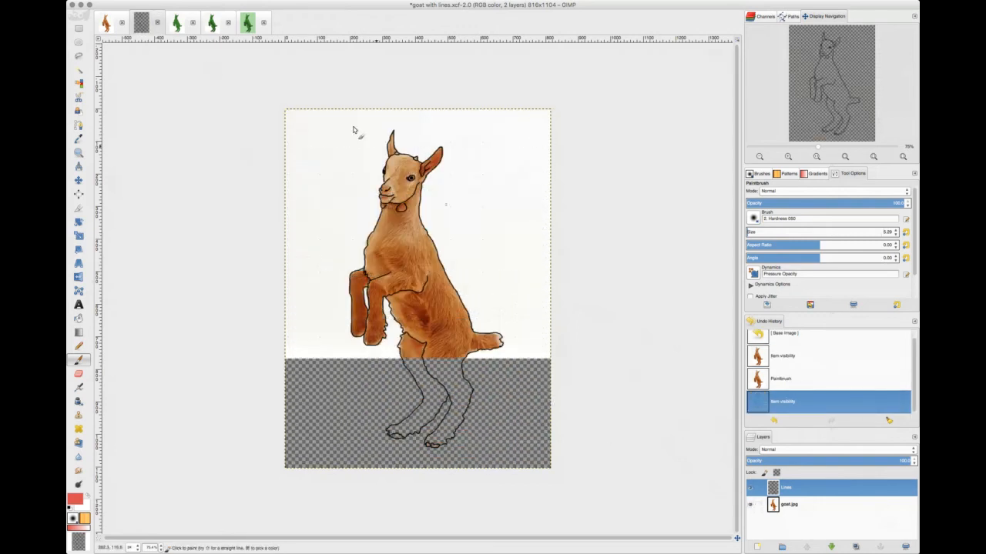
Step: Examine the layers of the goat with lines and color image with its Base Color Fill hidden and return to goat with lines
left_click(176, 25)
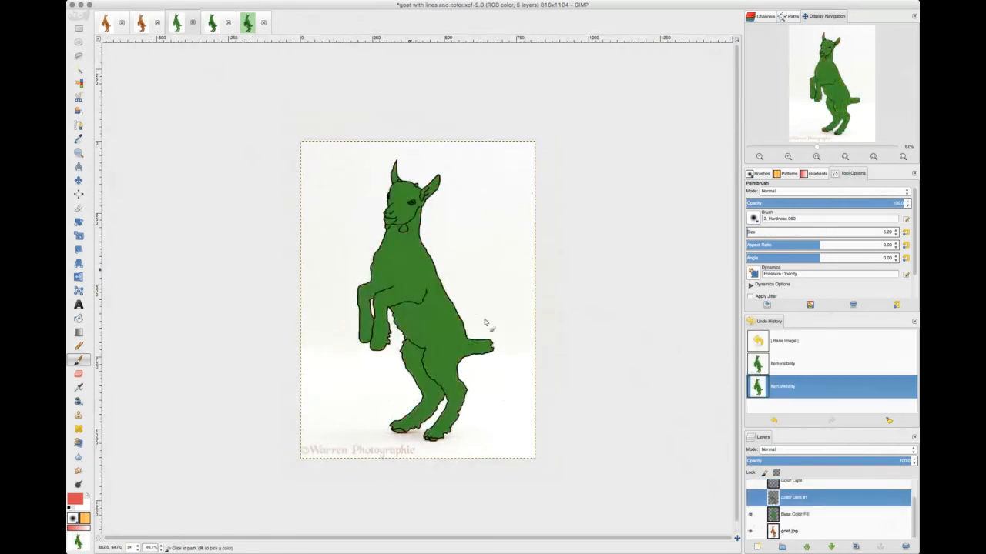
scroll(758, 521, "up", 2)
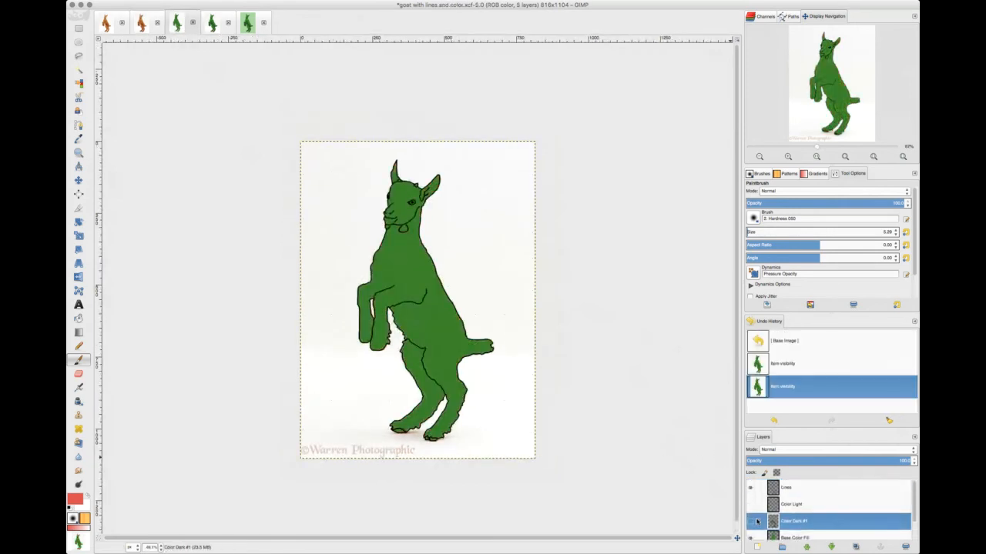
scroll(758, 522, "down", 1)
scroll(758, 522, "up", 1)
scroll(753, 523, "down", 1)
left_click(751, 526)
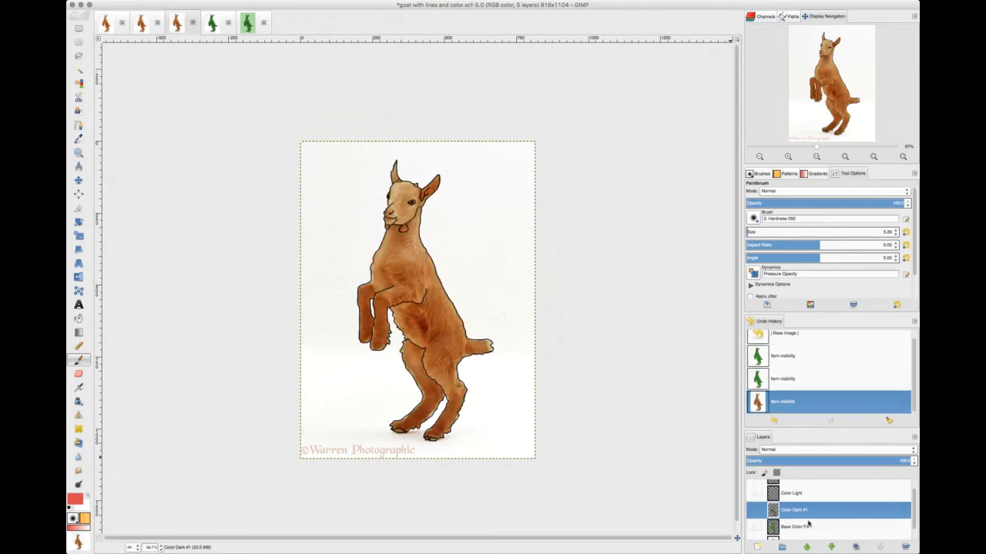
left_click(144, 31)
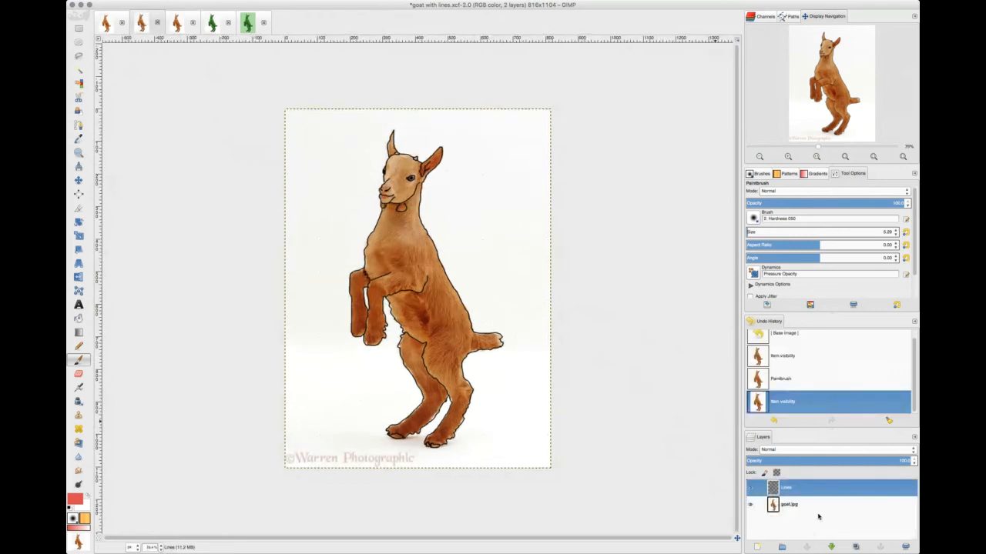
Step: Add a new layer named Color Base and place the Lines layer above it
left_click(757, 548)
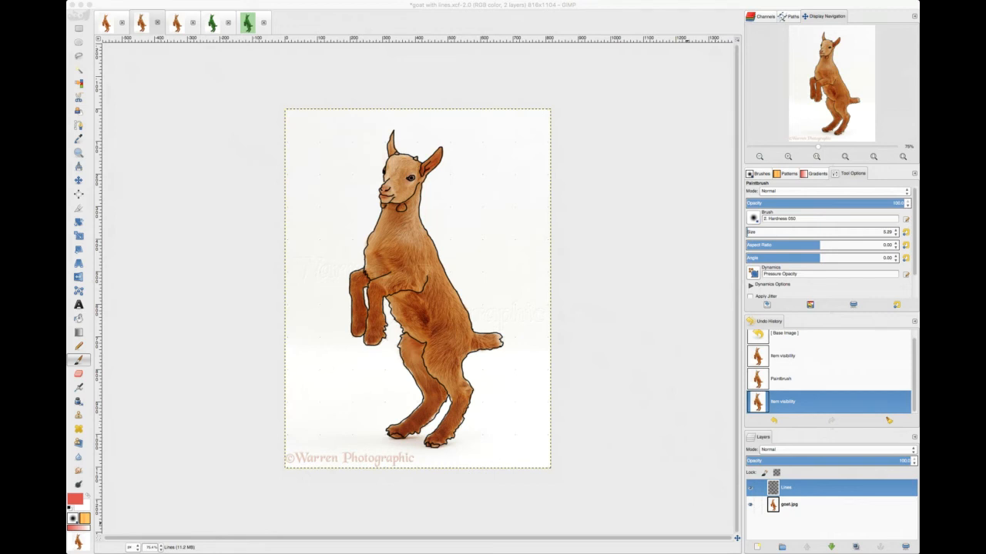
key("Return")
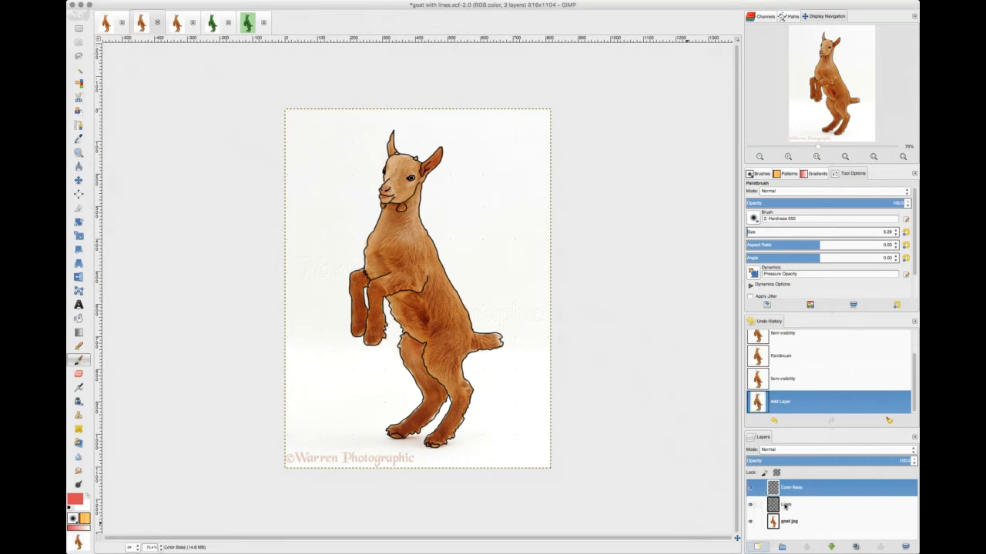
left_click_drag(783, 507, 791, 485)
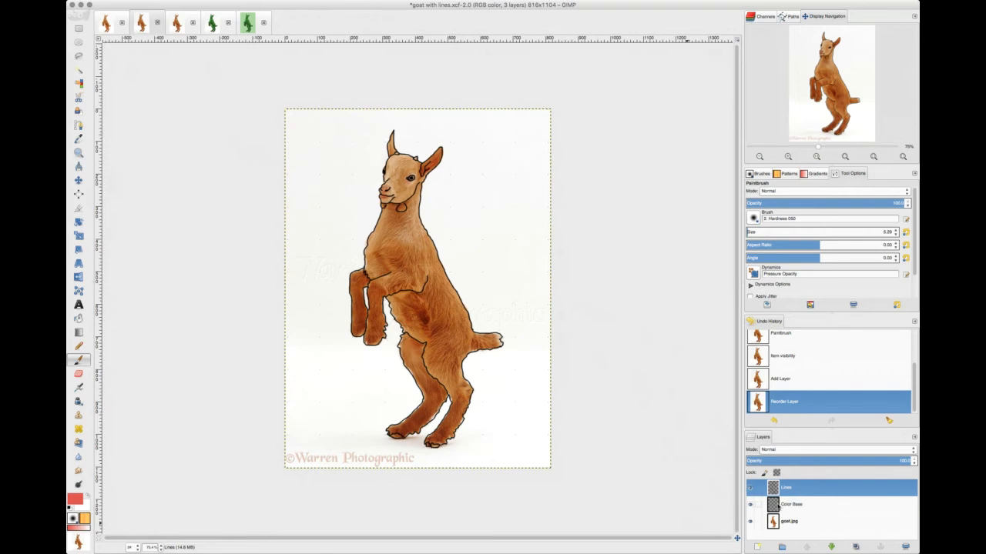
Step: Delete the Color Base layer and make the Lines layer active
left_click(806, 507)
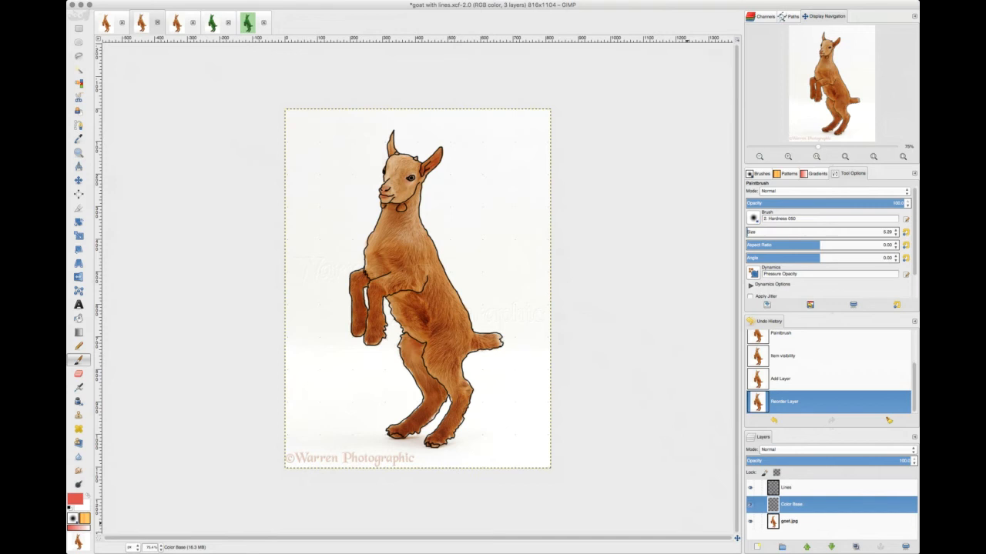
left_click(904, 547)
left_click(797, 492)
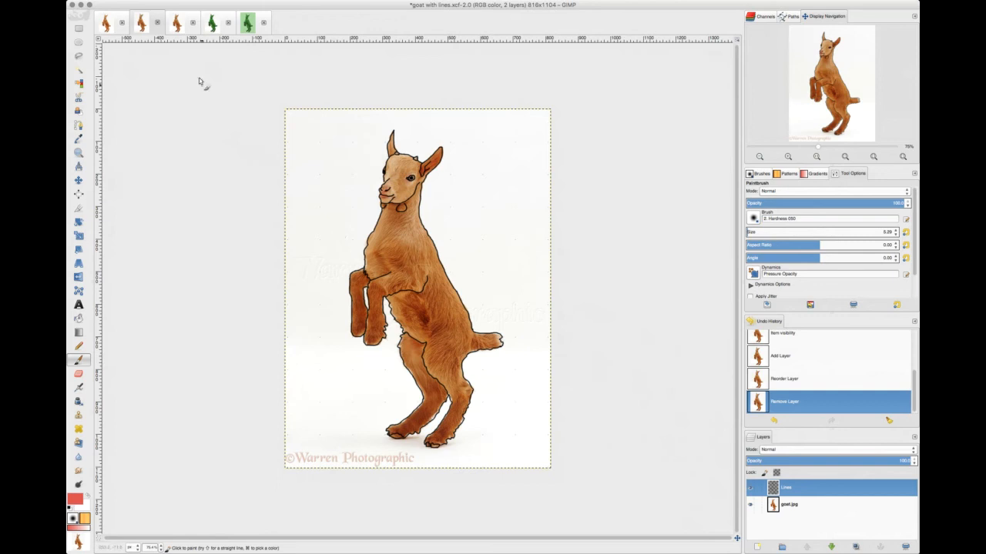
Step: Show the Base Color Fill in the goat with lines and color image again and return to the goat with lines image
left_click(176, 24)
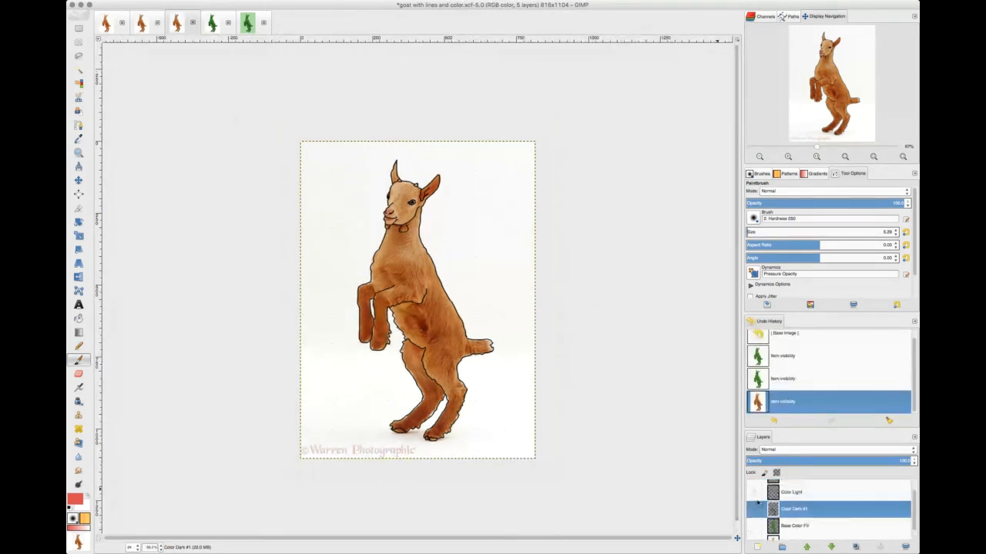
left_click(750, 514)
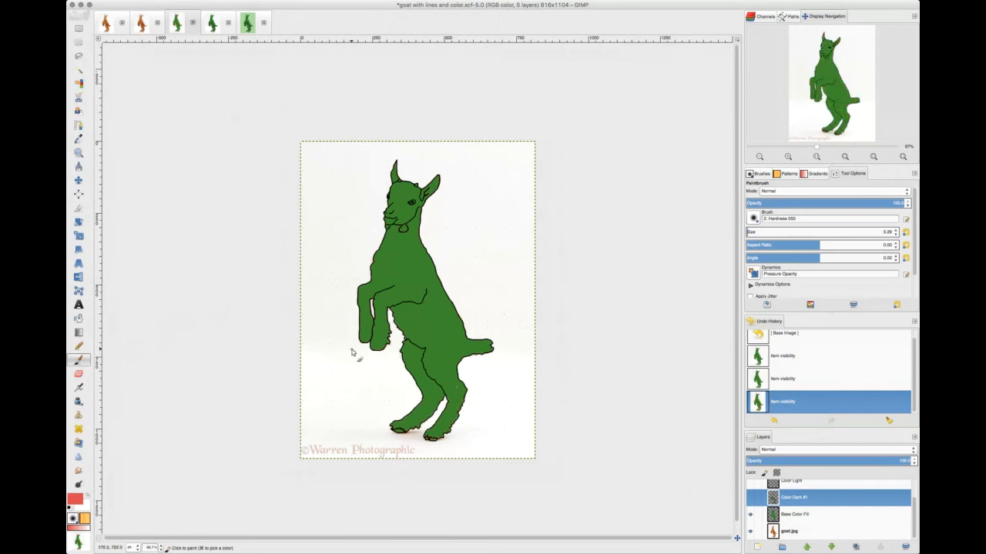
left_click(141, 23)
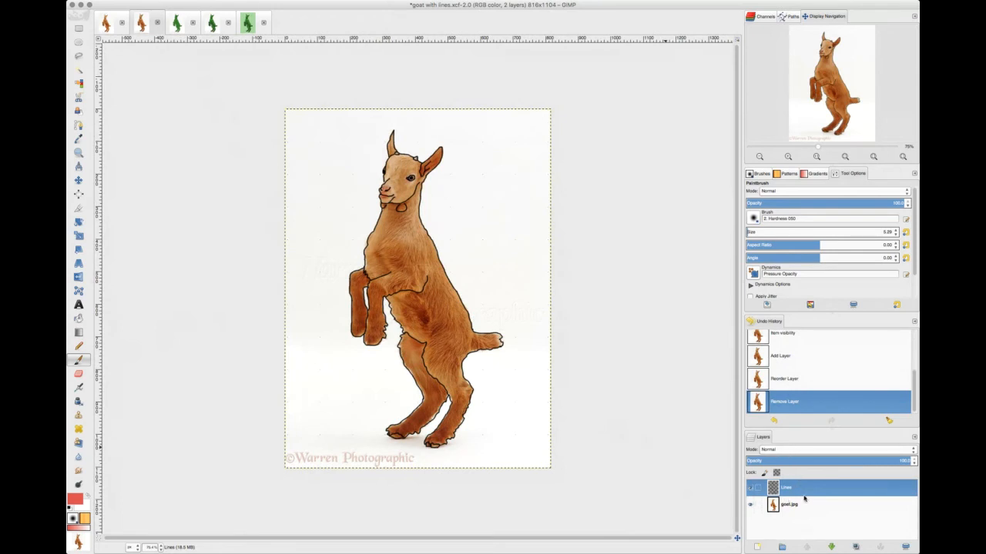
Step: Duplicate the Lines layer below the original and check the copy by hiding and reshowing the Lines and goat.jpg layers
left_click(854, 547)
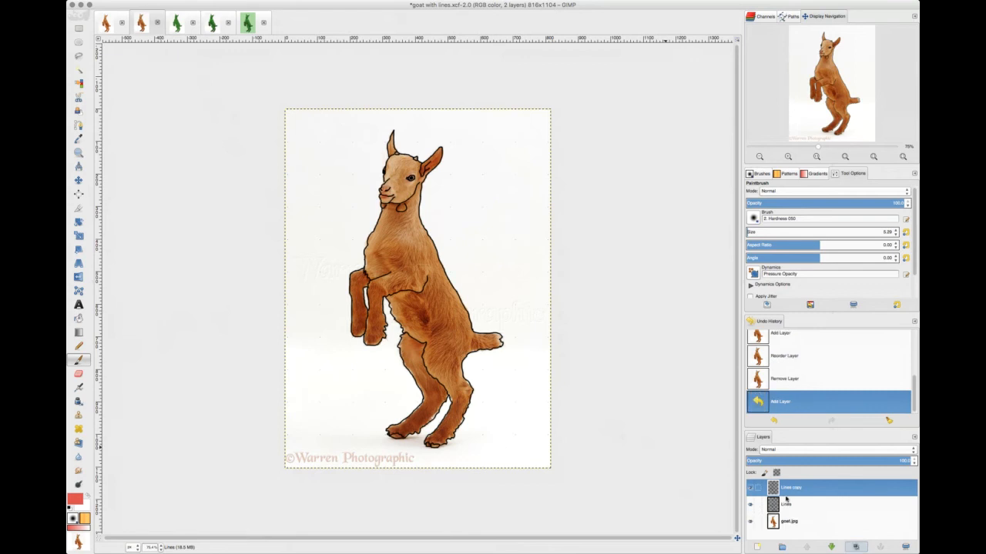
left_click_drag(791, 492, 791, 512)
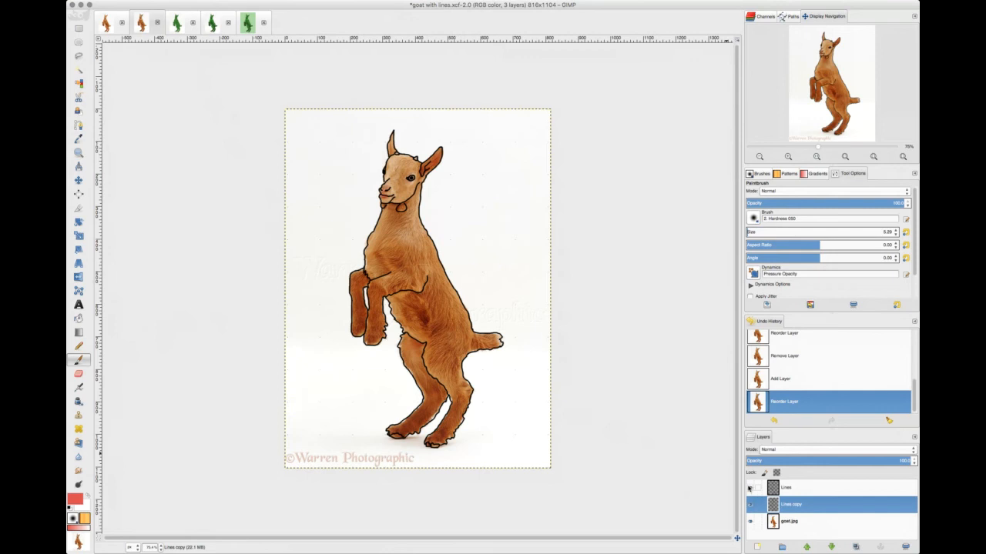
left_click(750, 488)
left_click(750, 521)
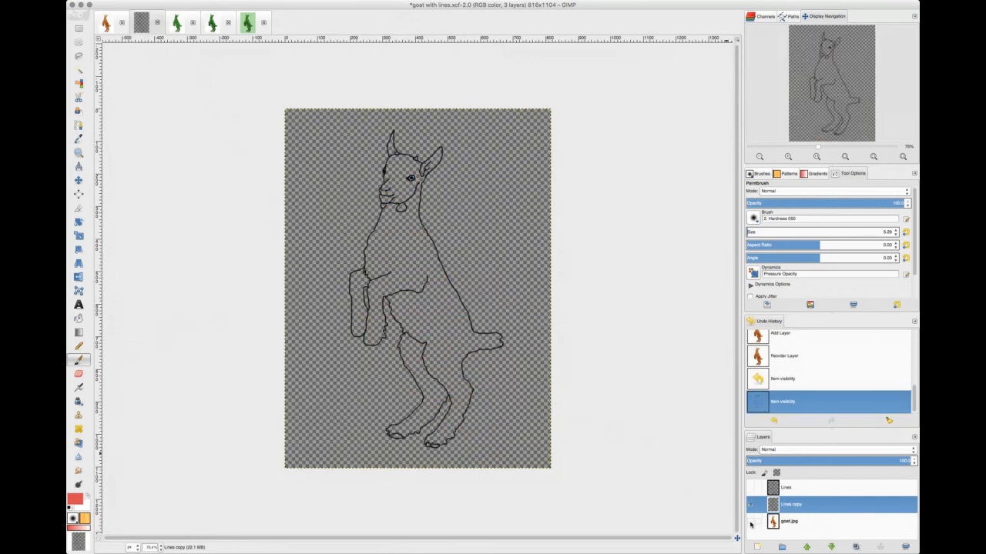
left_click(750, 521)
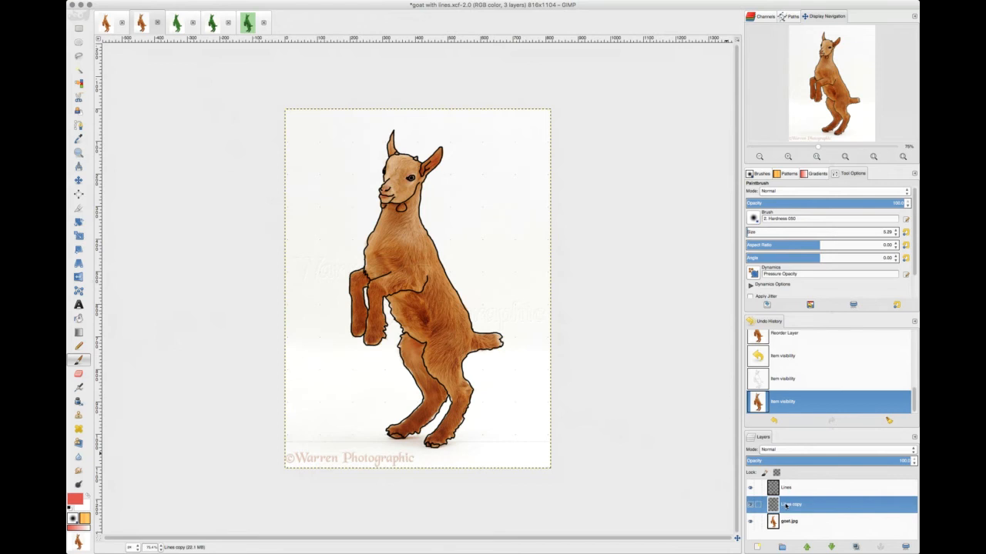
Step: Rename the duplicated lines layer as Base Color
double_click(786, 505)
key("BackSpace")
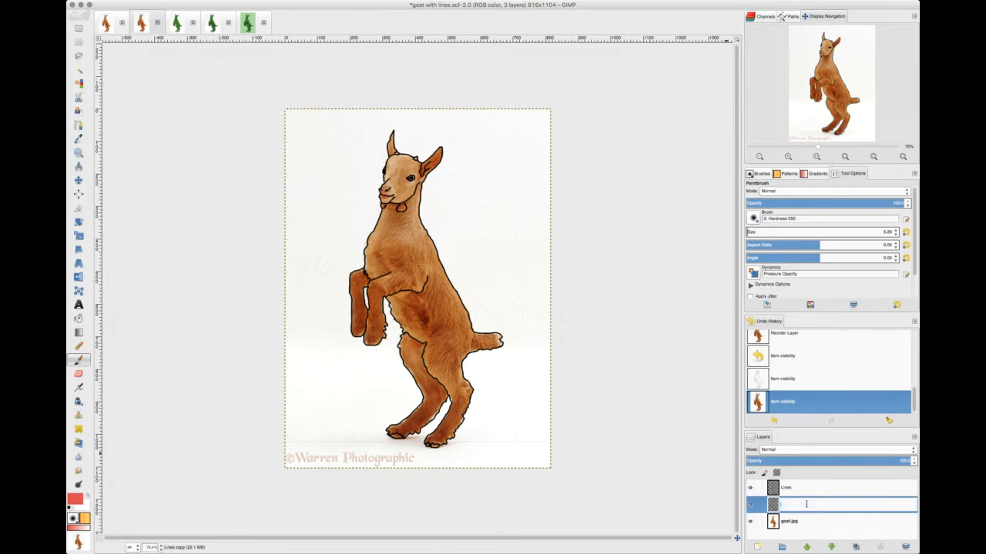
type("Base Color")
key("Return")
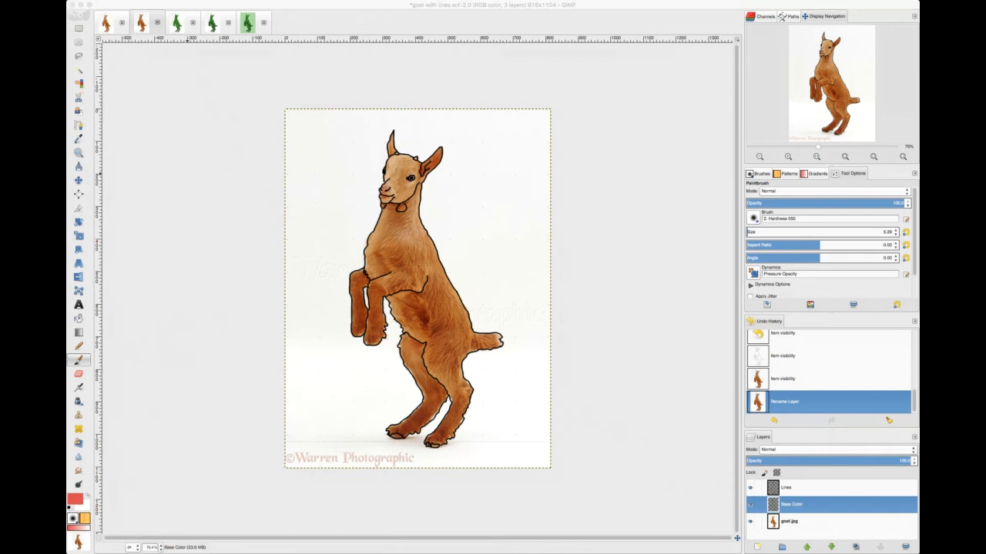
Step: Bucket-fill the goat's body, the tuft under its chin and its horn with light red on the Base Color layer
left_click(78, 318)
left_click(398, 252)
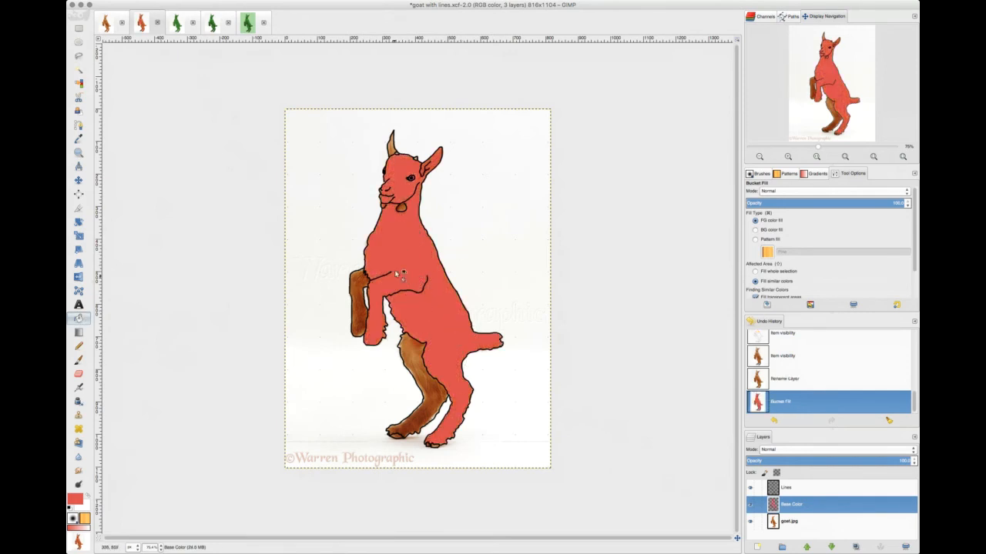
left_click(402, 208)
left_click(397, 150)
Step: Try to fill the small outlined areas on top of the goat's head with light red, undoing each fill
left_click(417, 158)
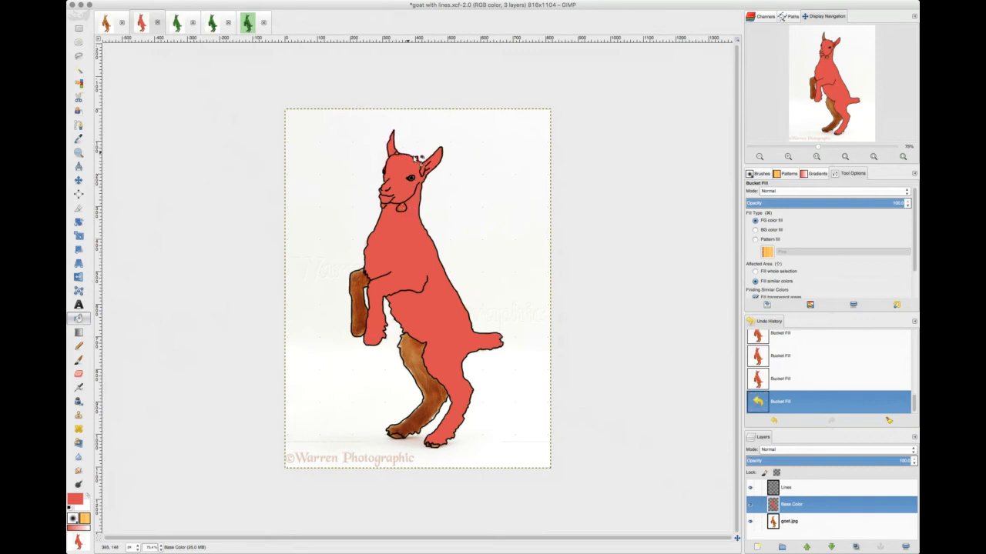
key("ctrl+z")
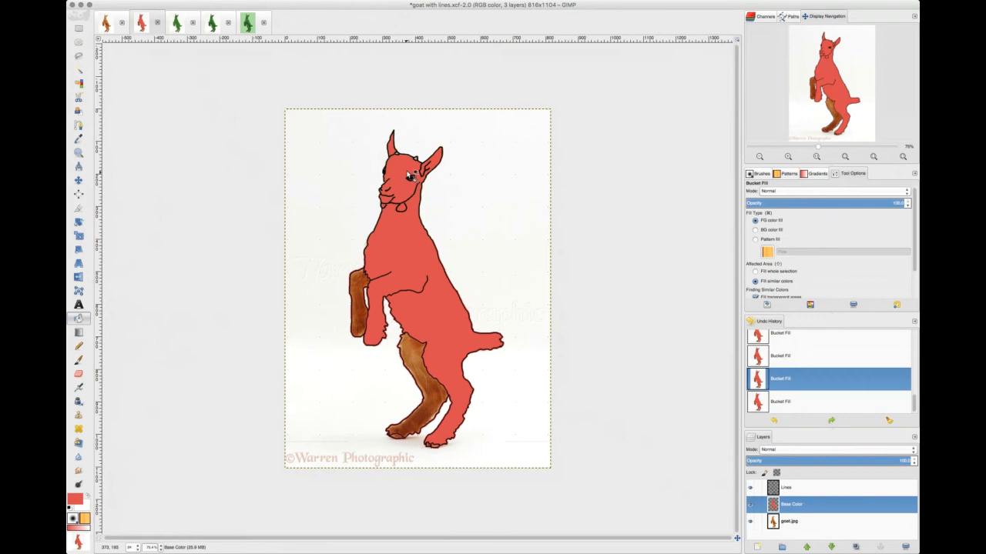
left_click(398, 153)
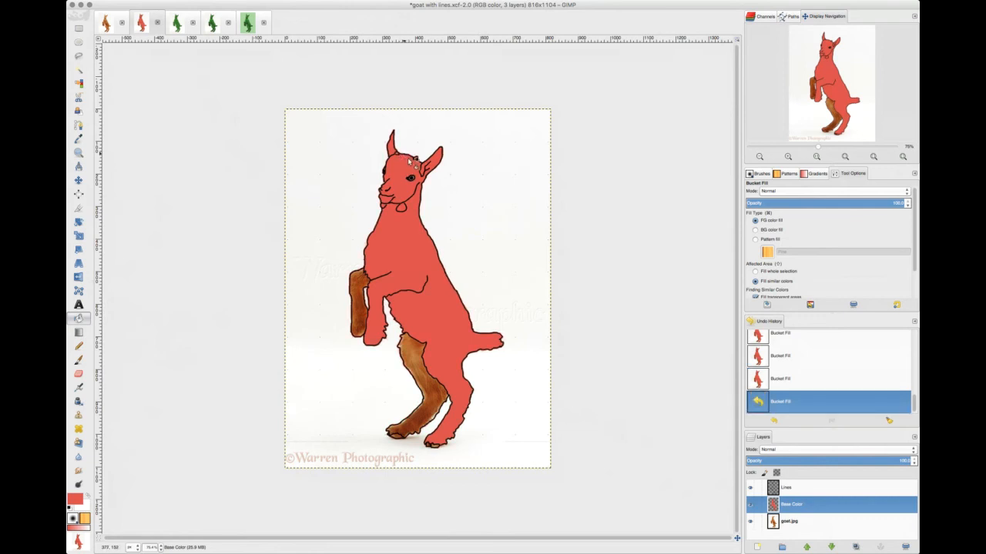
key("ctrl")
key("ctrl+z")
Step: Fill the remaining front leg, hind leg and hind hoof with light red, and undo the extra fill at the other hoof
left_click(356, 297)
left_click(422, 357)
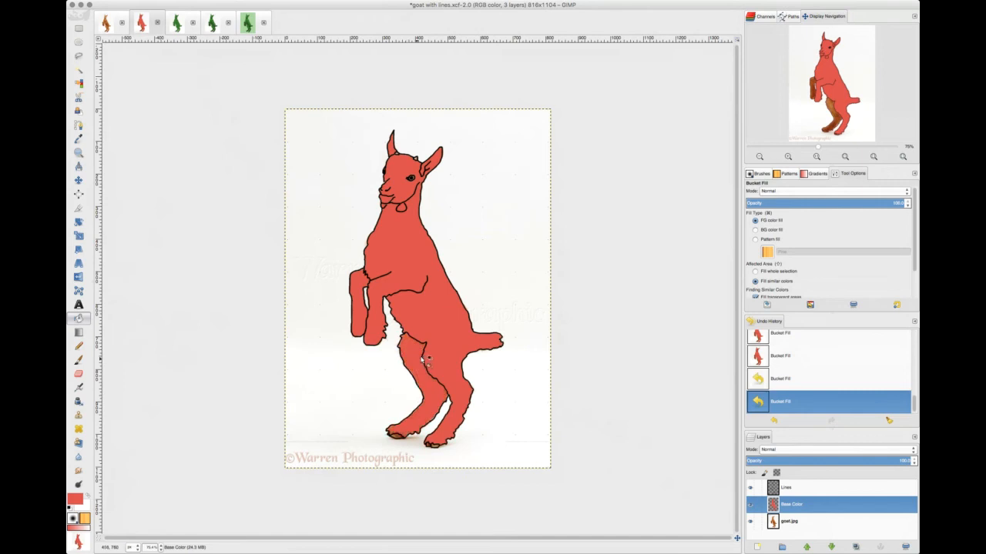
left_click(400, 438)
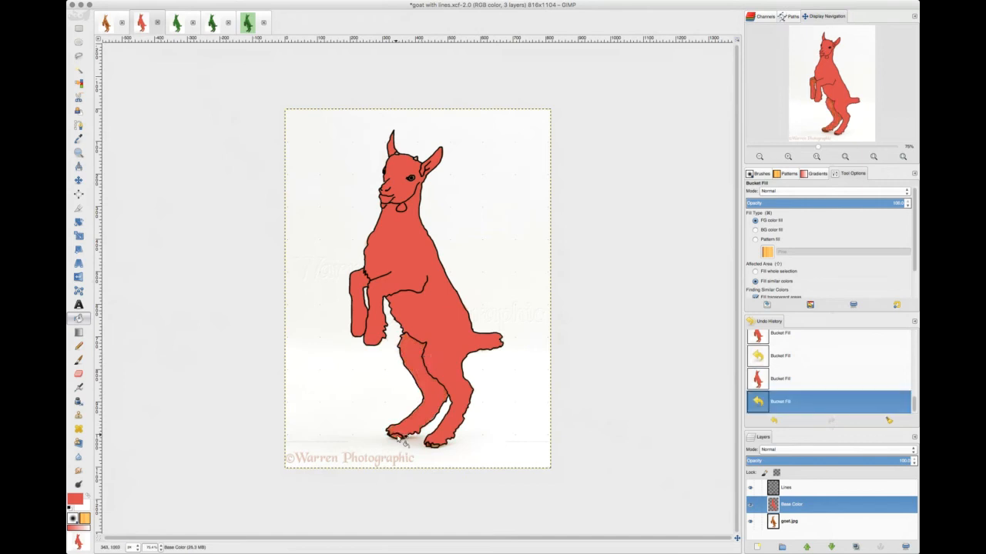
left_click(438, 451)
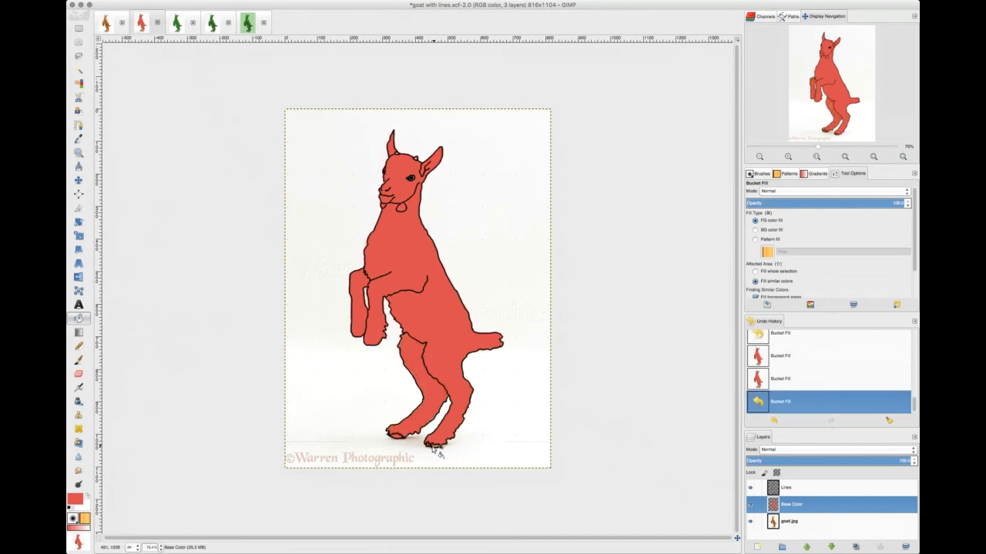
key("ctrl+z")
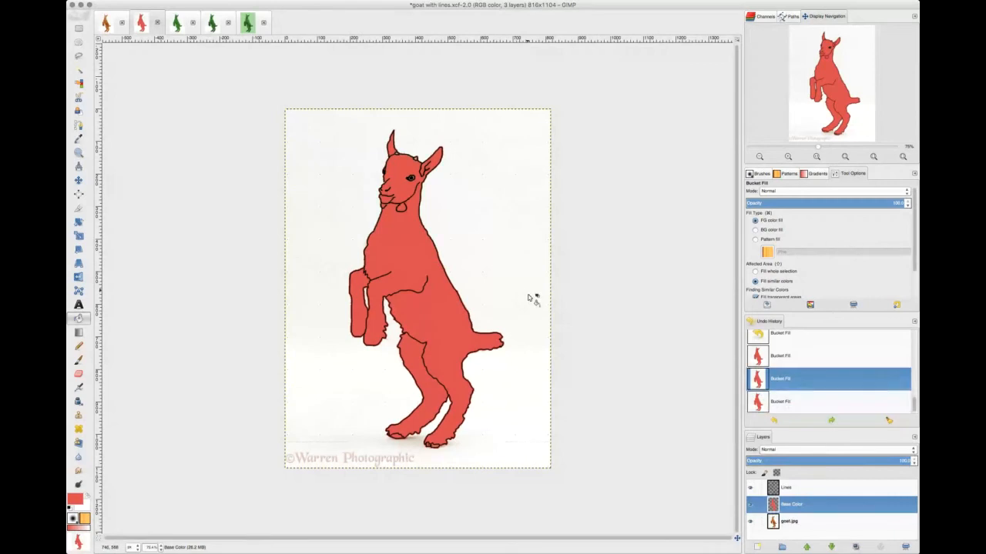
Step: Isolate the Base Color layer by hiding the Lines and goat.jpg layers, with the goat's torso and front legs enlarged
left_click(832, 148)
left_click(832, 148)
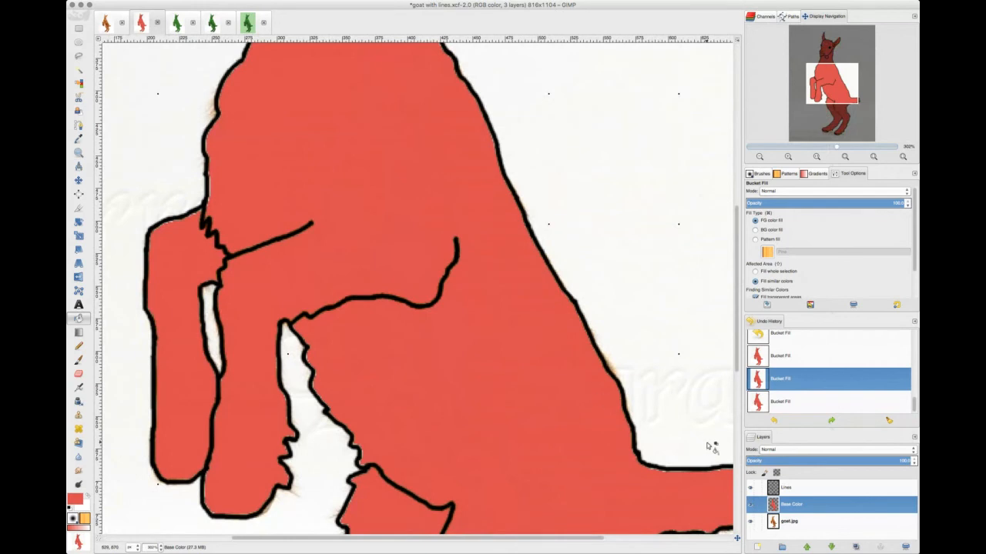
left_click(750, 488)
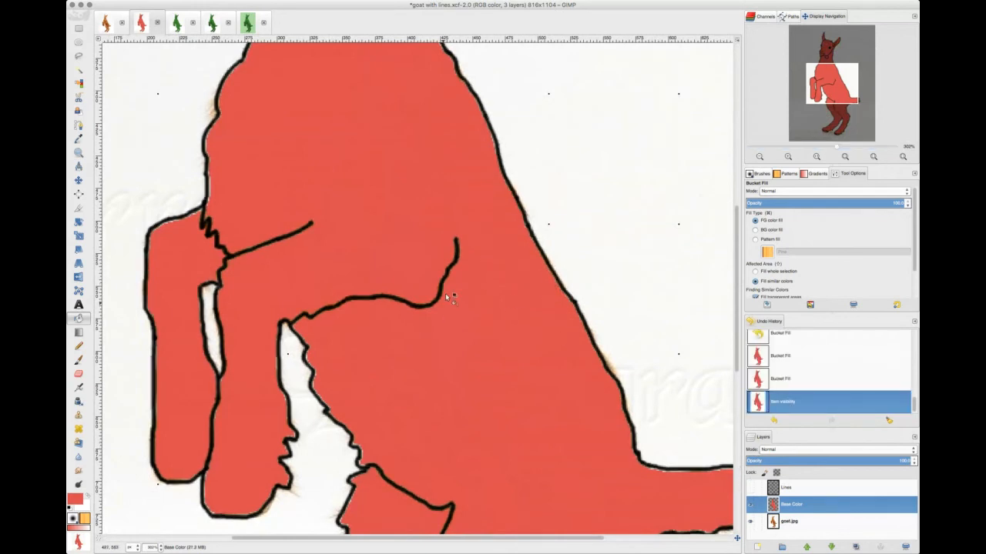
left_click(752, 523)
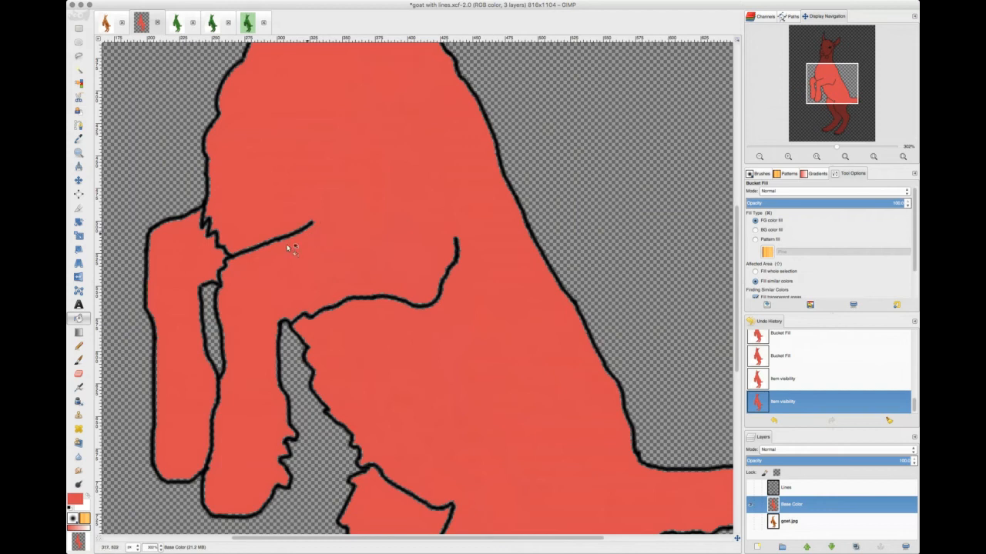
Step: Fill the Base Color layer's black outline with light red and show the Lines layer over it
left_click(235, 258)
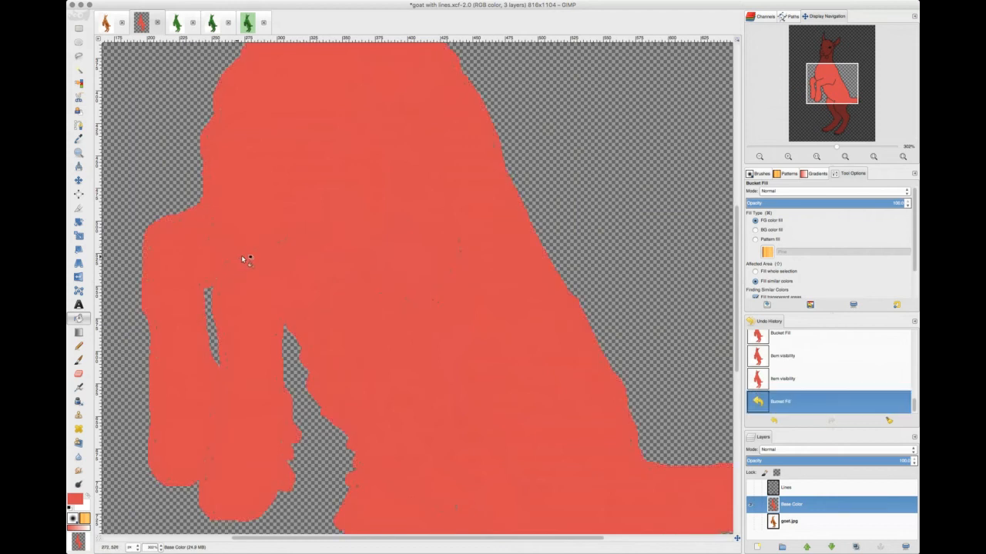
key("super+z")
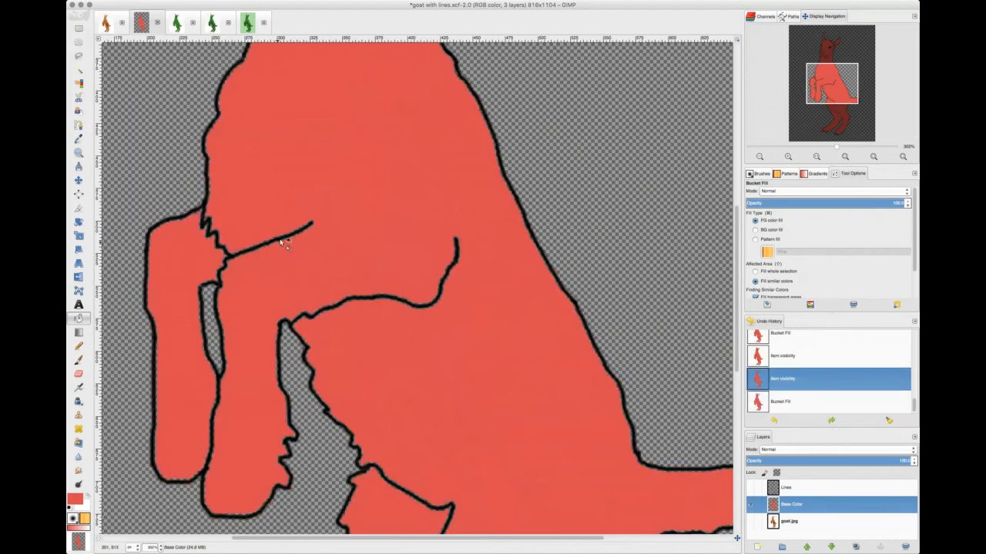
left_click(282, 240)
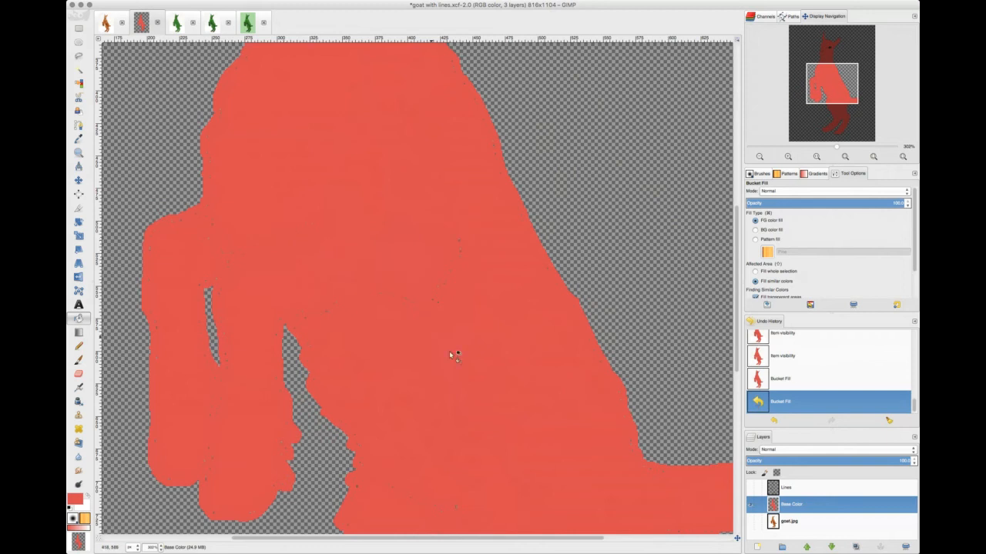
left_click(751, 488)
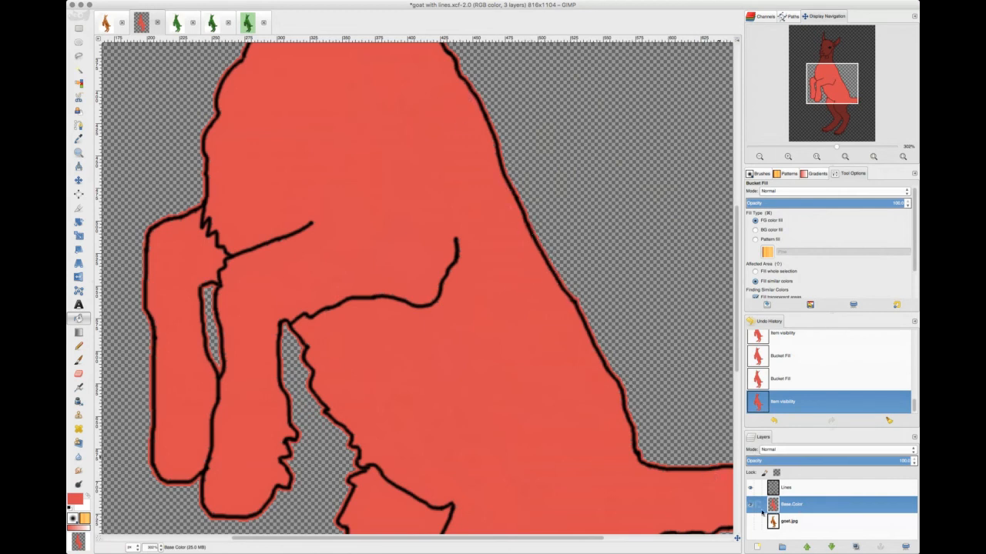
Step: Revert the image to the state before the outline fills, with only the Base Color layer shown
left_click(787, 379)
left_click(798, 357)
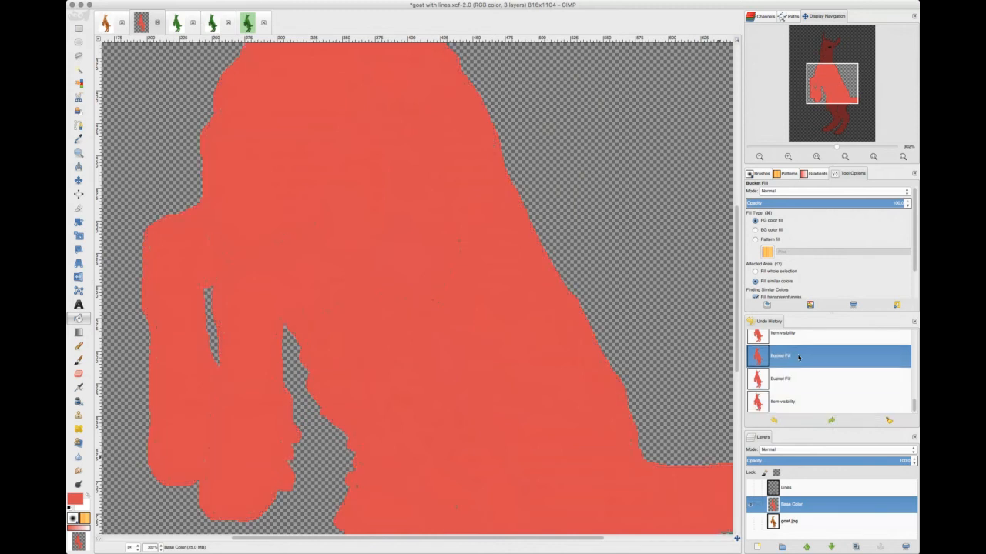
left_click(798, 336)
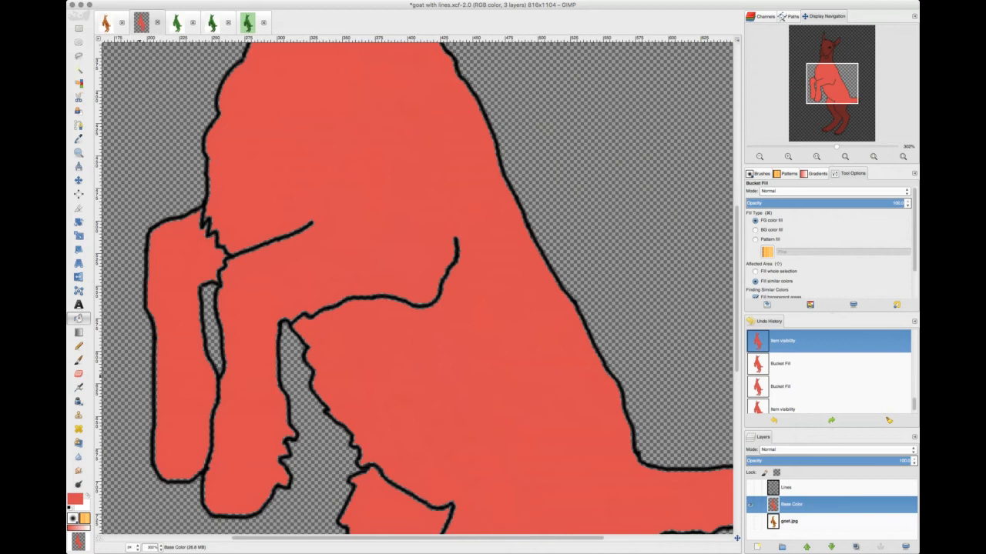
Step: With an about 11 px Paintbrush, cover part of the shoulder's inner black line in light red on Base Color, and show the Lines layer
left_click(77, 360)
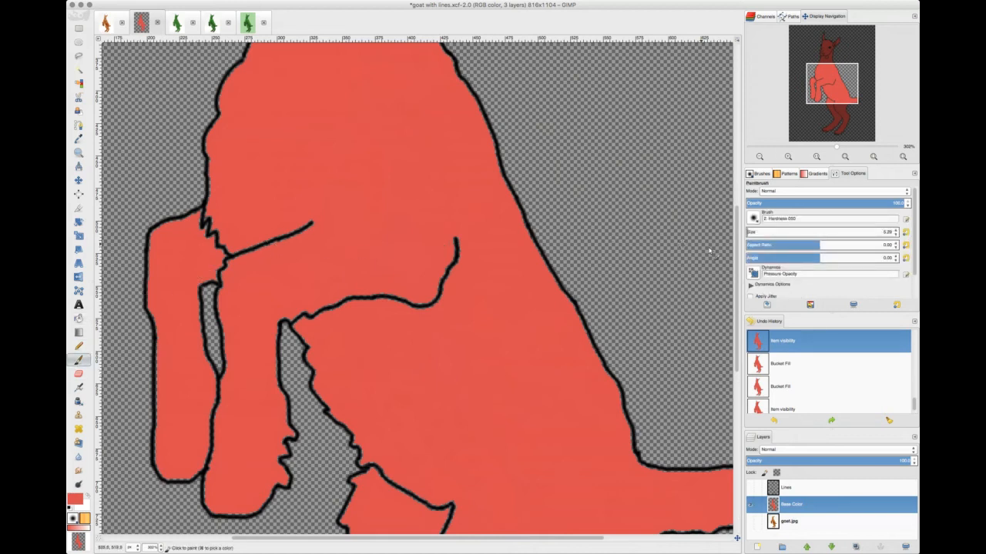
left_click(872, 231)
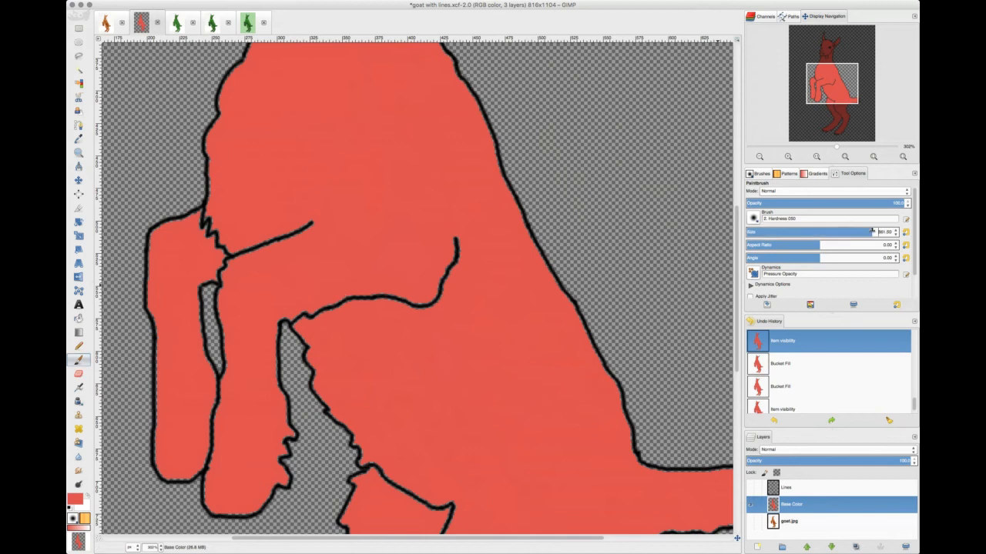
left_click_drag(872, 231, 877, 231)
type("10")
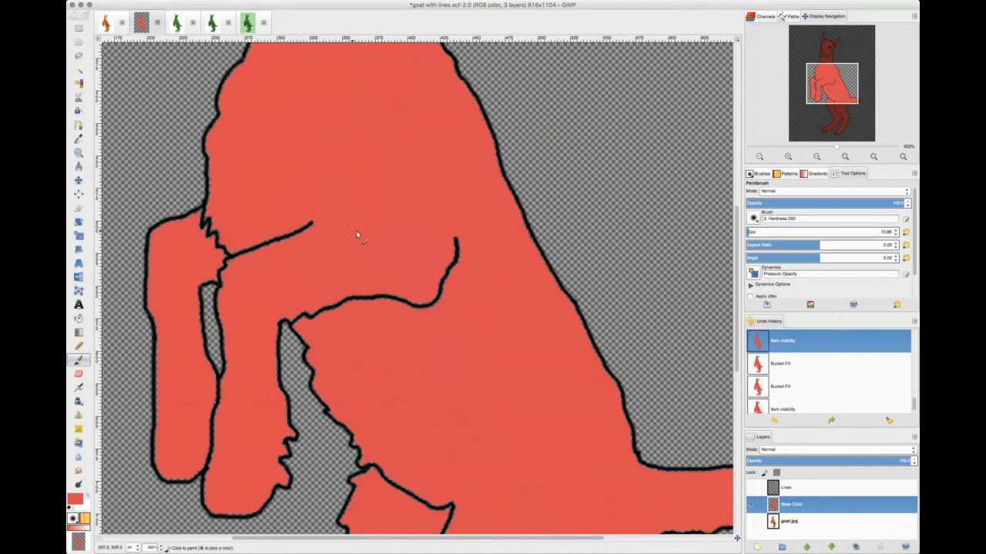
mouse_move(456, 262)
left_mouse_down()
mouse_move(440, 279)
mouse_move(445, 269)
left_mouse_up()
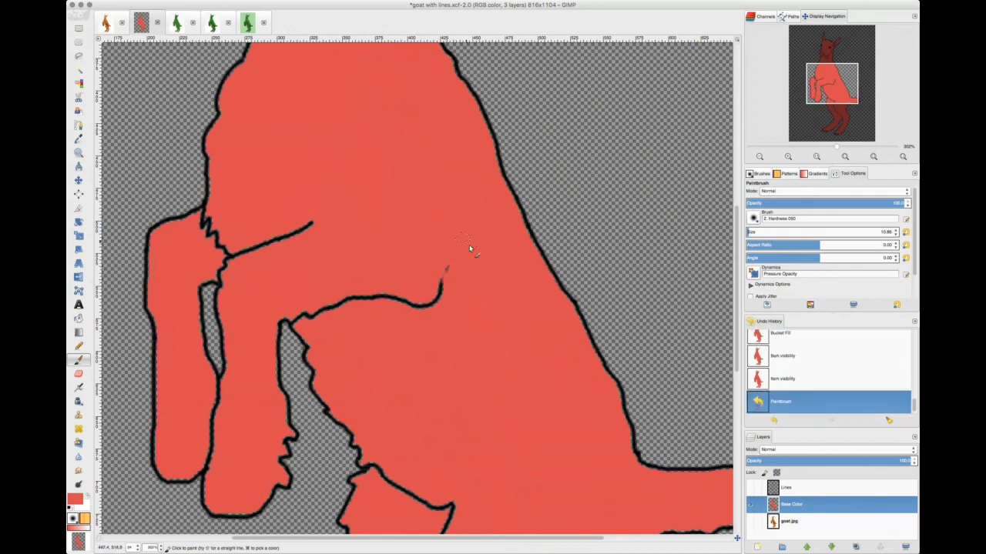
left_click(750, 488)
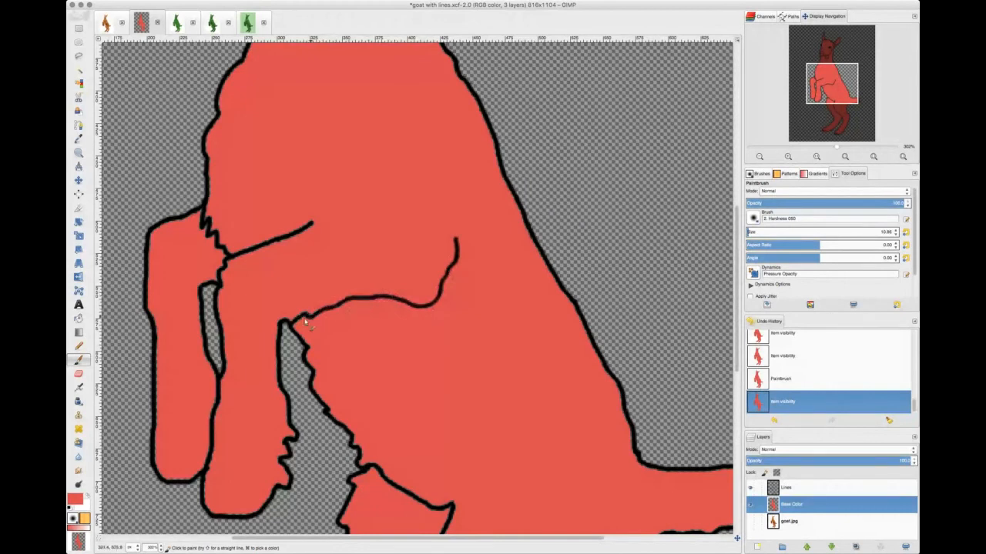
Step: Paint light red along the elbow, chest line and front-leg outlines on the Base Color layer, redoing one stroke on the outer foreleg
left_click_drag(296, 321, 281, 320)
mouse_move(244, 254)
left_mouse_down()
mouse_move(309, 226)
mouse_move(301, 230)
left_mouse_up()
mouse_move(196, 229)
left_mouse_down()
mouse_move(203, 212)
mouse_move(199, 222)
left_mouse_up()
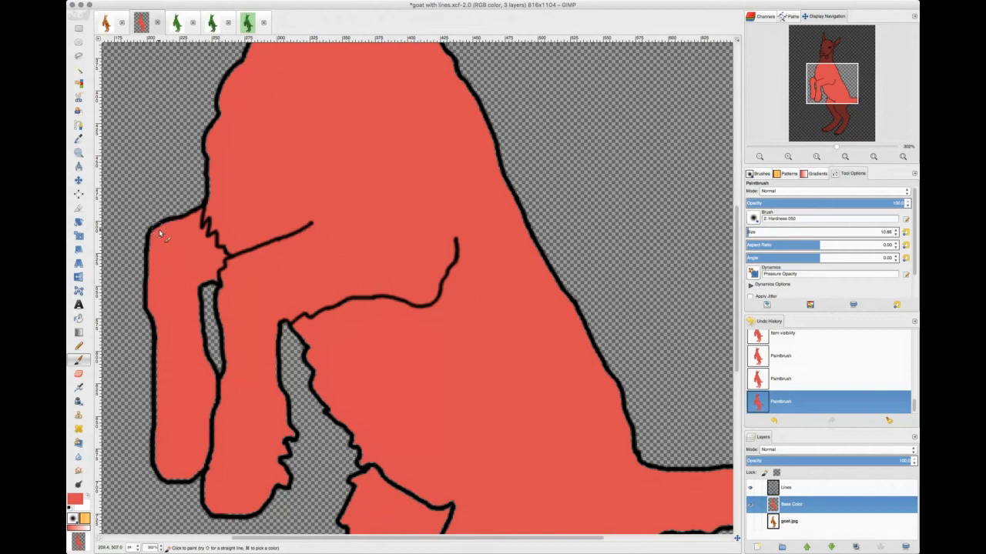
left_click_drag(154, 248, 160, 326)
mouse_move(159, 370)
left_mouse_down()
mouse_move(159, 406)
mouse_move(160, 341)
mouse_move(159, 435)
left_mouse_up()
key("ctrl+z")
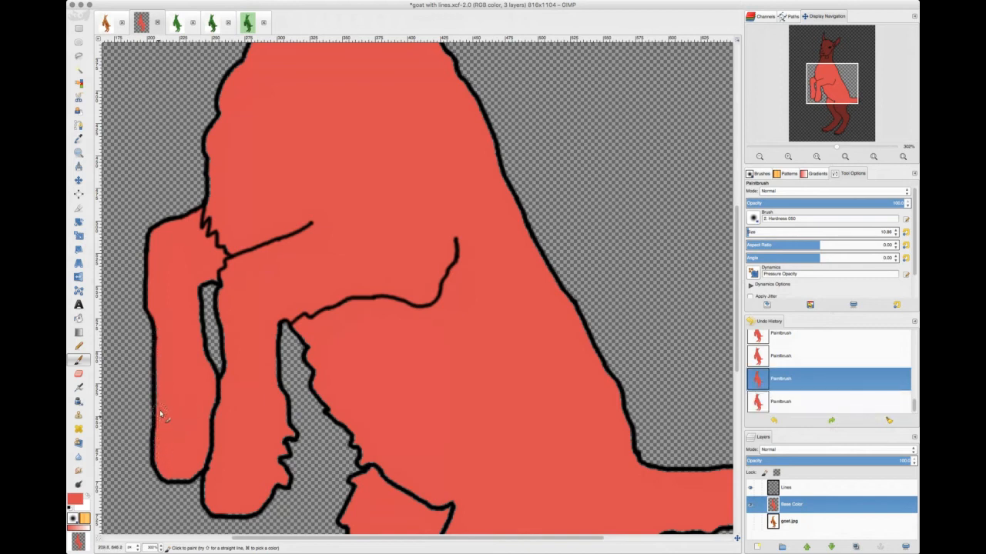
left_click_drag(161, 392, 160, 367)
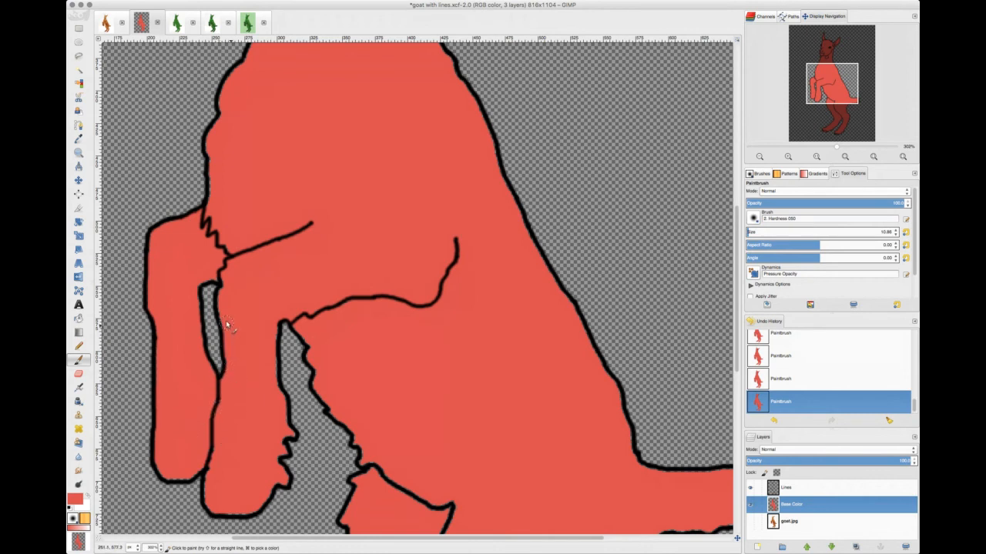
mouse_move(222, 306)
left_mouse_down()
mouse_move(257, 348)
mouse_move(197, 268)
mouse_move(210, 274)
mouse_move(195, 277)
mouse_move(219, 277)
mouse_move(199, 282)
mouse_move(197, 351)
left_mouse_up()
mouse_move(237, 514)
left_mouse_down()
mouse_move(267, 489)
mouse_move(273, 454)
mouse_move(275, 484)
left_mouse_up()
Step: Touch up the hind hoof and the forehead edges with light red on the Base Color layer, with the whole goat in view
left_click(818, 148)
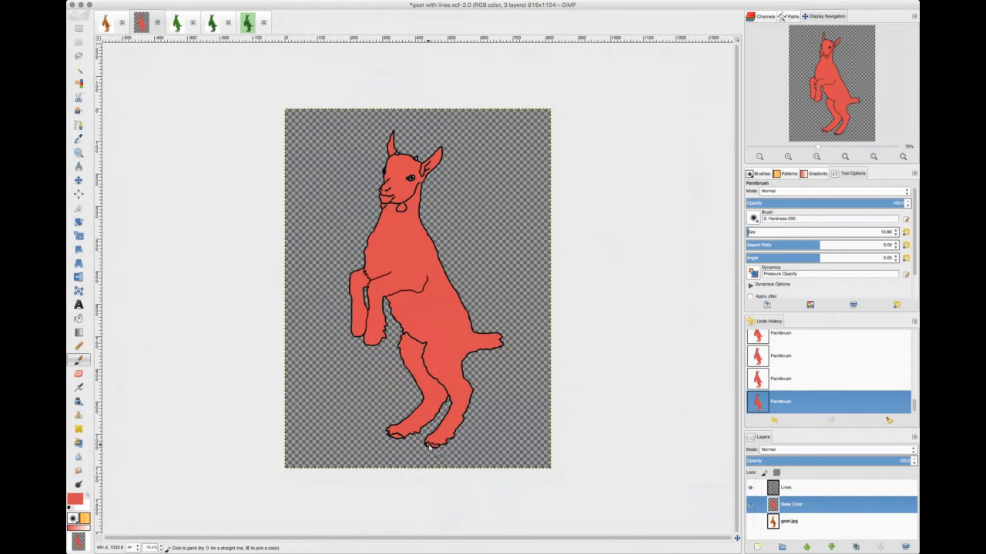
left_click_drag(431, 449, 429, 445)
left_click_drag(396, 153, 397, 155)
left_click(416, 160)
left_click(399, 165)
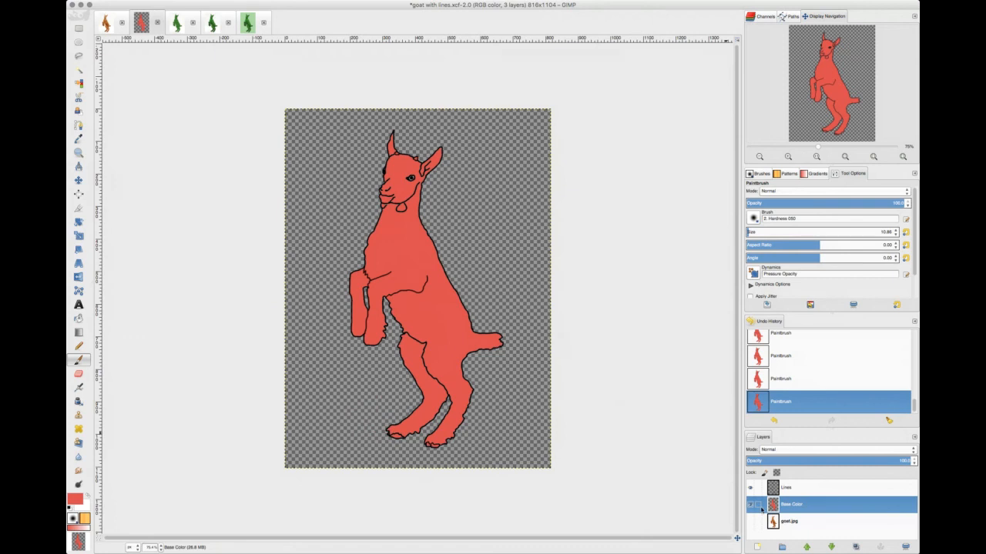
Step: View the shaded green goat example, and in the red goat image hide Base Color and show the goat.jpg layer
left_click(209, 25)
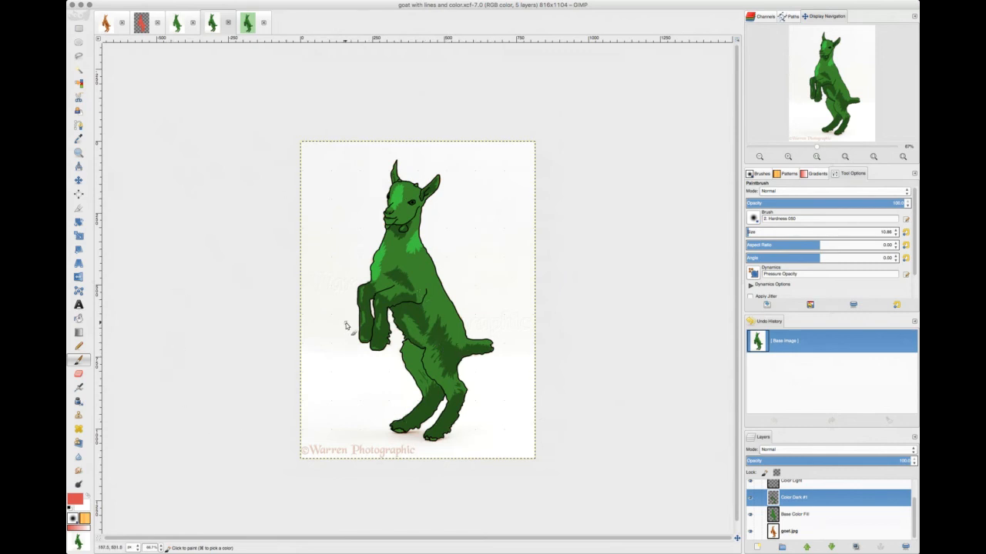
left_click(141, 23)
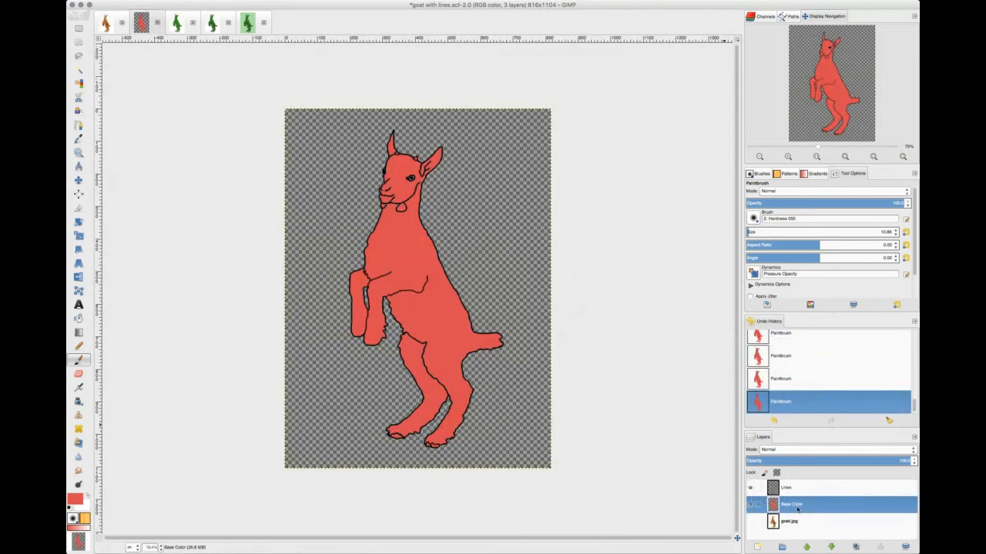
left_click(751, 505)
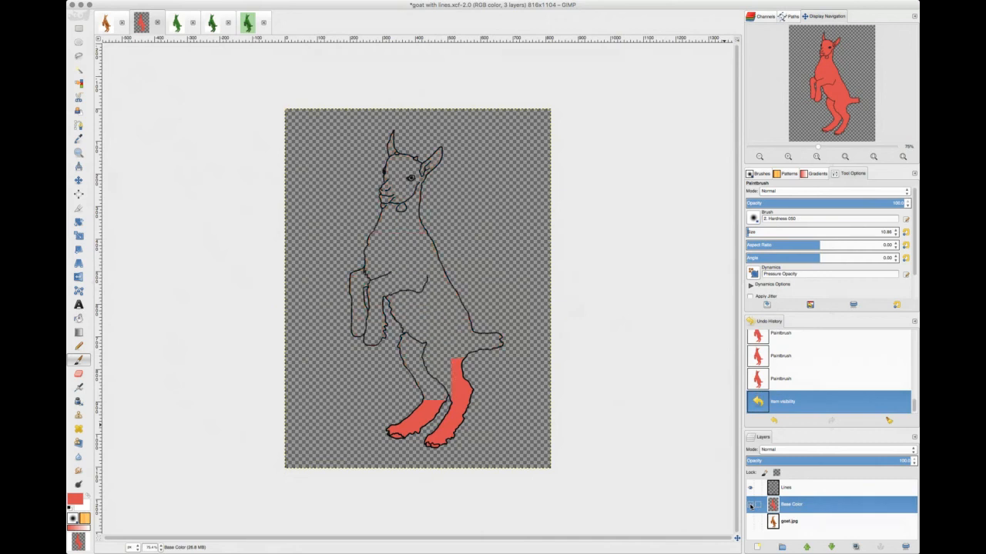
left_click(751, 522)
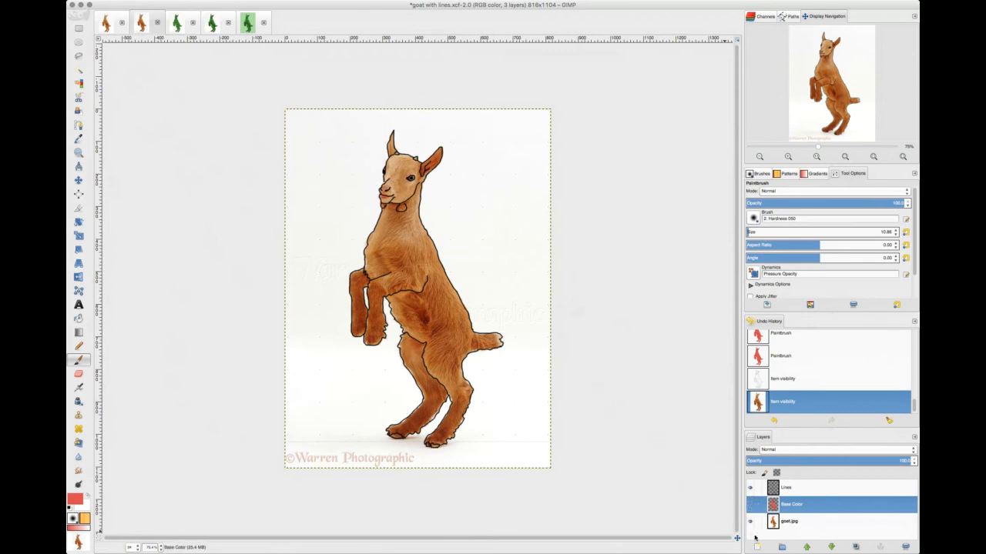
Step: Add a layer named Highlights above Base Color and set the foreground color to light orange
left_click(757, 547)
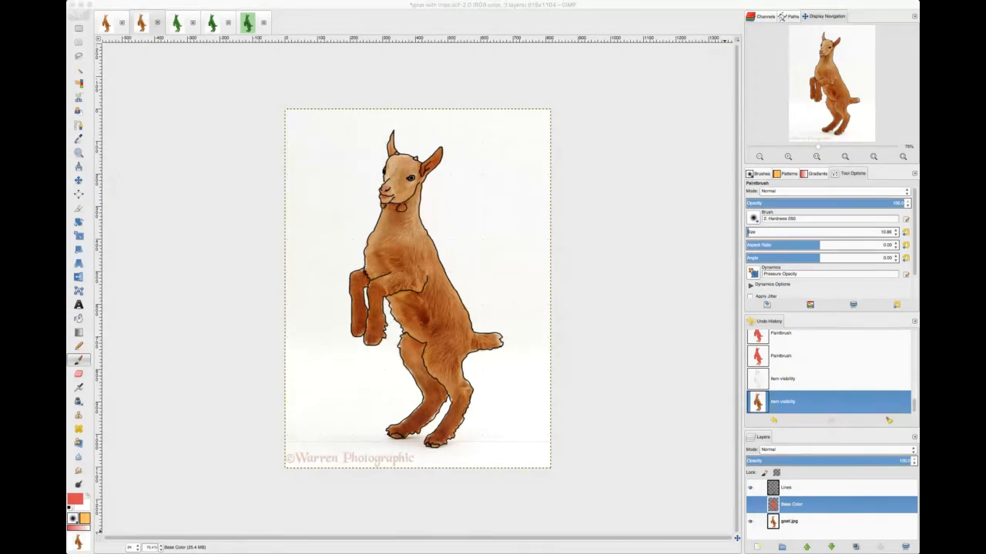
left_click(78, 502)
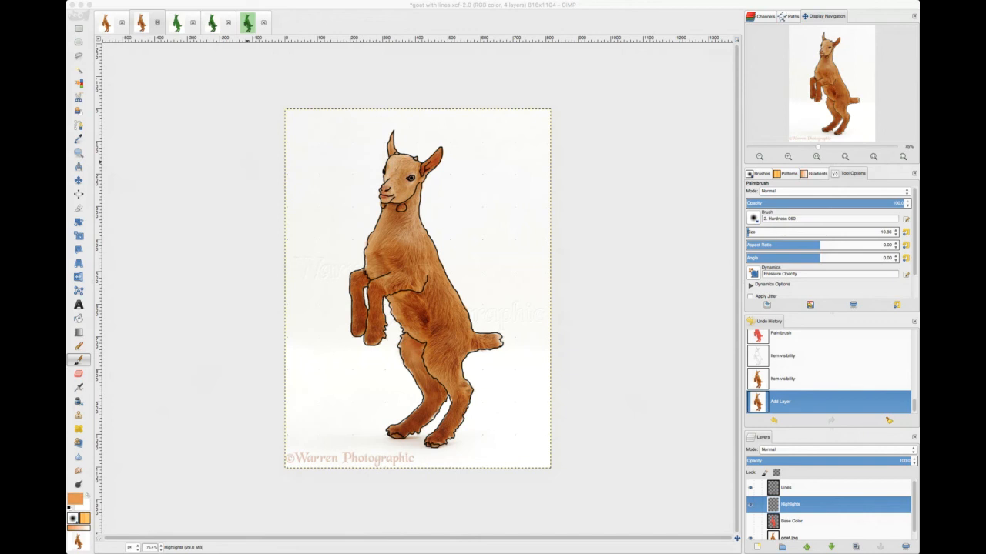
left_click(250, 160)
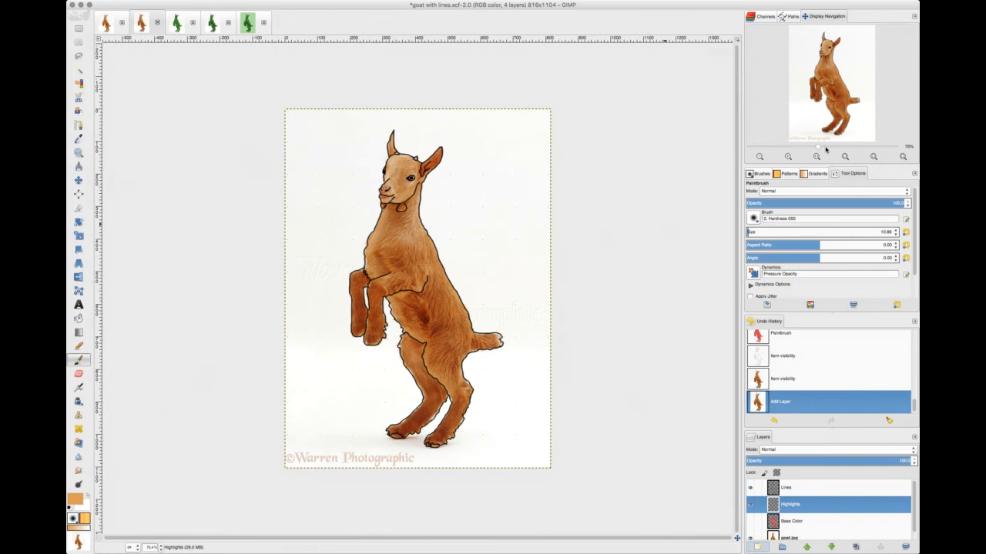
Step: Paint light orange highlights on both sides of the goat's neck and upper chest on the Highlights layer, following the photo
left_click(899, 147)
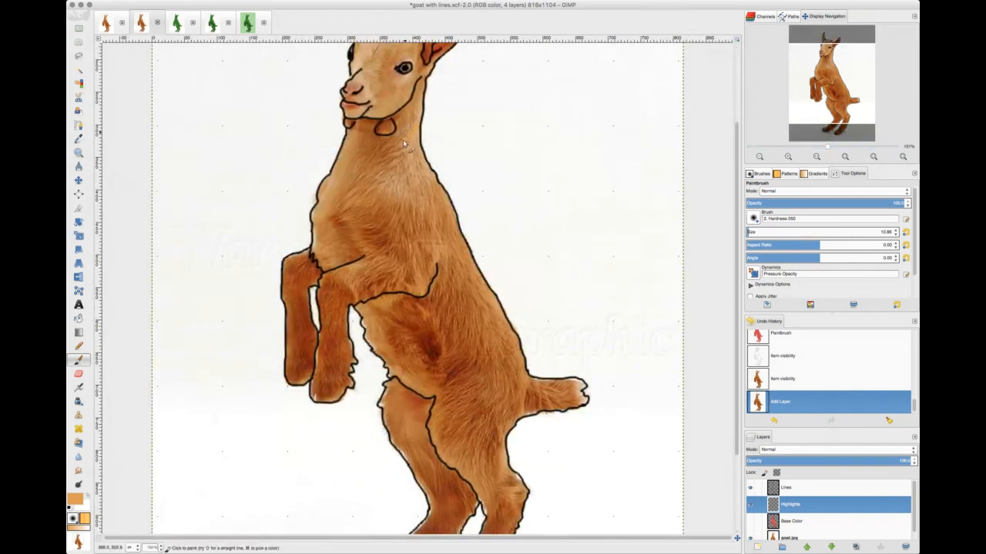
mouse_move(406, 143)
left_mouse_down()
mouse_move(391, 183)
mouse_move(406, 195)
mouse_move(416, 174)
mouse_move(429, 178)
mouse_move(416, 132)
mouse_move(402, 177)
mouse_move(417, 145)
mouse_move(421, 169)
mouse_move(400, 181)
mouse_move(421, 167)
mouse_move(390, 177)
mouse_move(401, 141)
left_mouse_up()
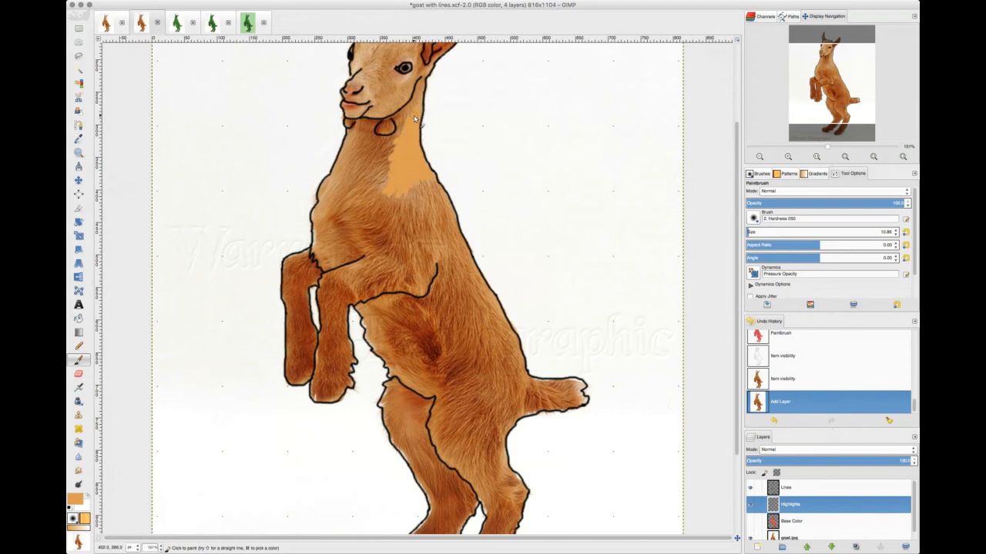
scroll(375, 183, "up", 3)
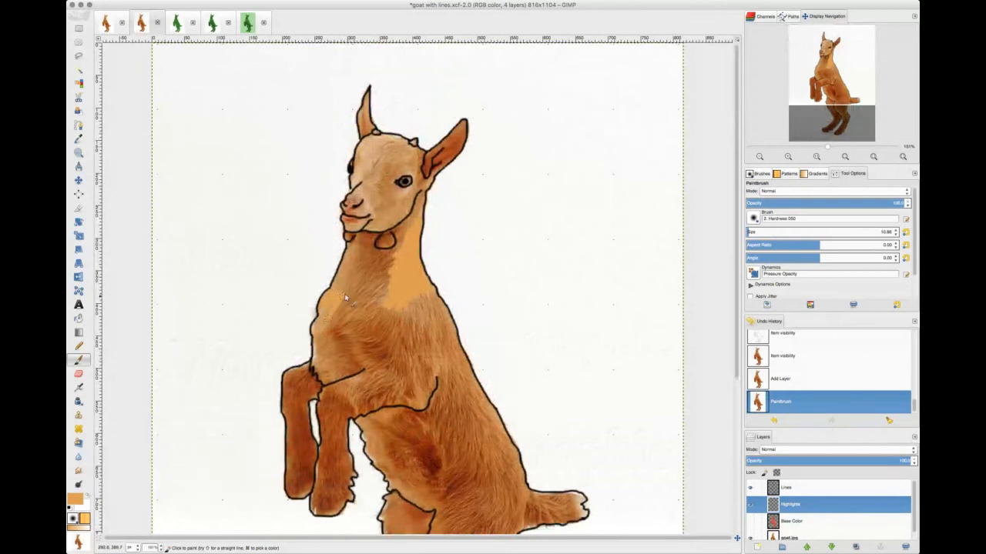
left_click_drag(347, 274, 335, 296)
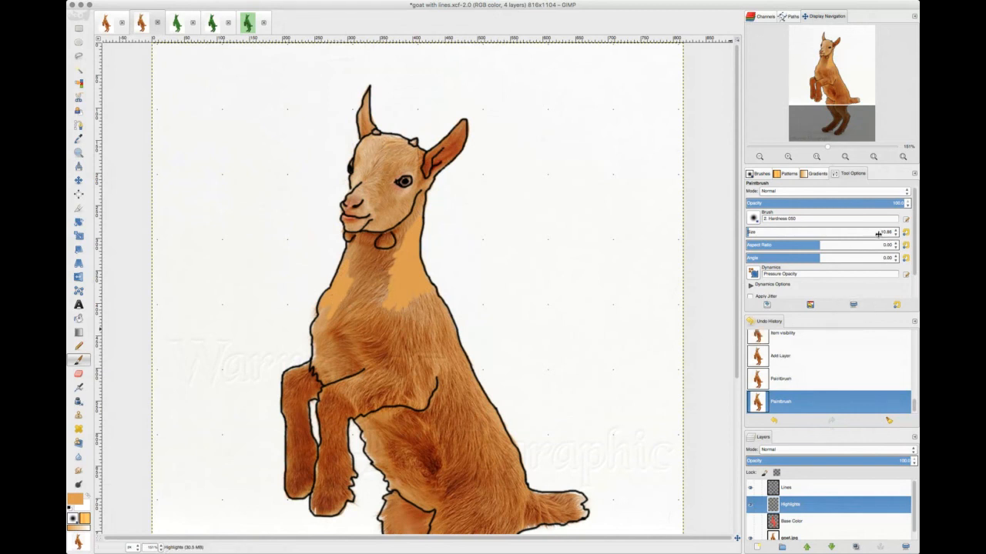
Step: Enlarge the brush and paint a light orange highlight down the goat's forehead
mouse_move(883, 232)
left_mouse_down()
mouse_move(892, 232)
mouse_move(855, 236)
left_mouse_up()
mouse_move(364, 143)
left_mouse_down()
mouse_move(370, 175)
mouse_move(388, 144)
mouse_move(376, 144)
left_mouse_up()
mouse_move(887, 232)
left_mouse_down()
mouse_move(869, 233)
mouse_move(904, 233)
left_mouse_up()
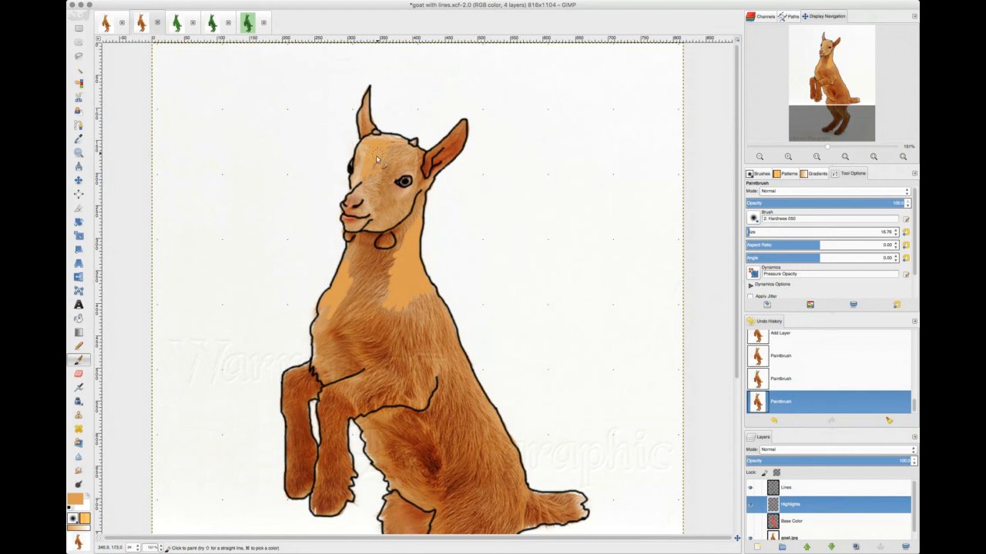
mouse_move(370, 173)
left_mouse_down()
mouse_move(376, 155)
mouse_move(375, 163)
left_mouse_up()
Step: Show the Base Color layer and compare the whole goat with the Highlights layer hidden and shown
left_click(749, 522)
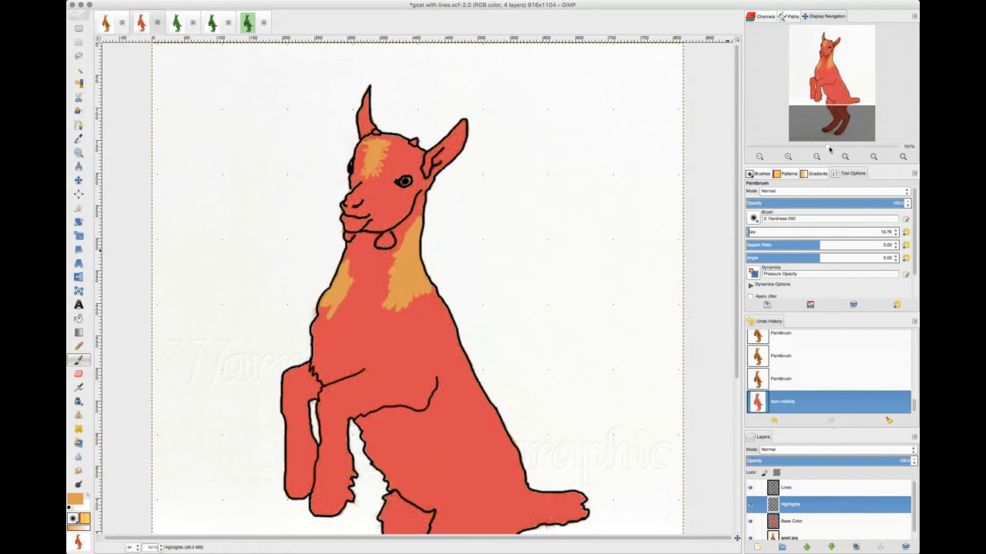
left_click_drag(822, 148, 818, 147)
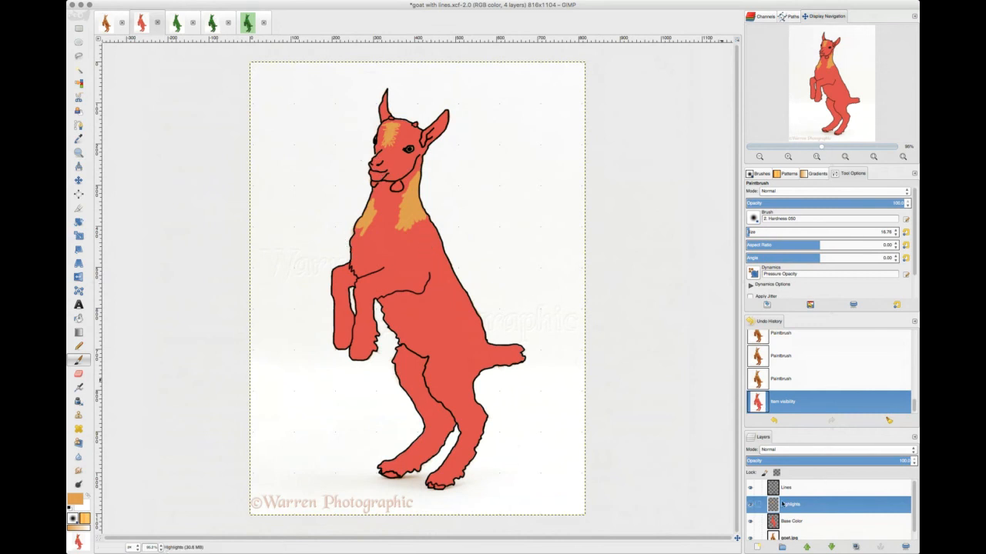
left_click(751, 506)
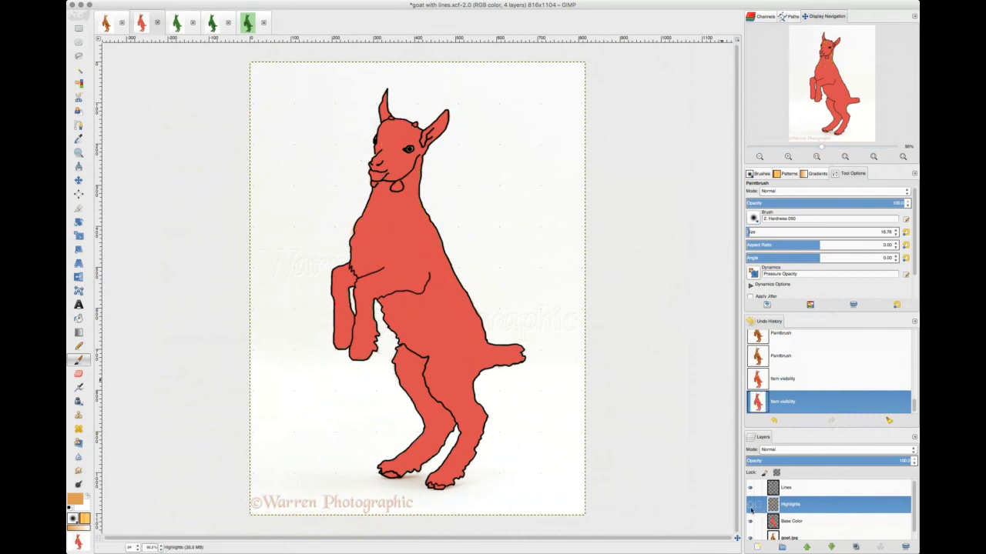
left_click(751, 507)
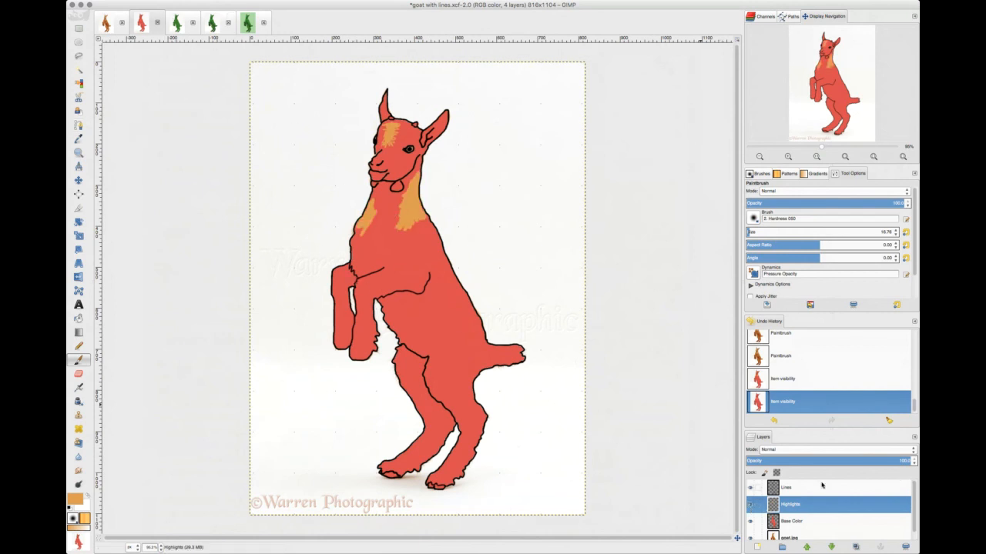
Step: Add a layer named Background and move it between the Base Color and goat.jpg layers
scroll(828, 490, "down", 1)
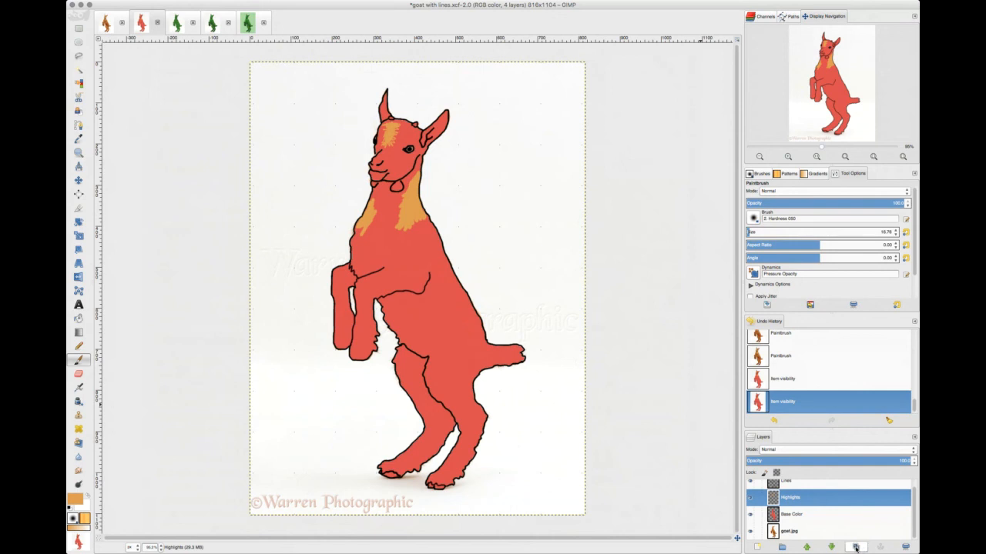
left_click(757, 546)
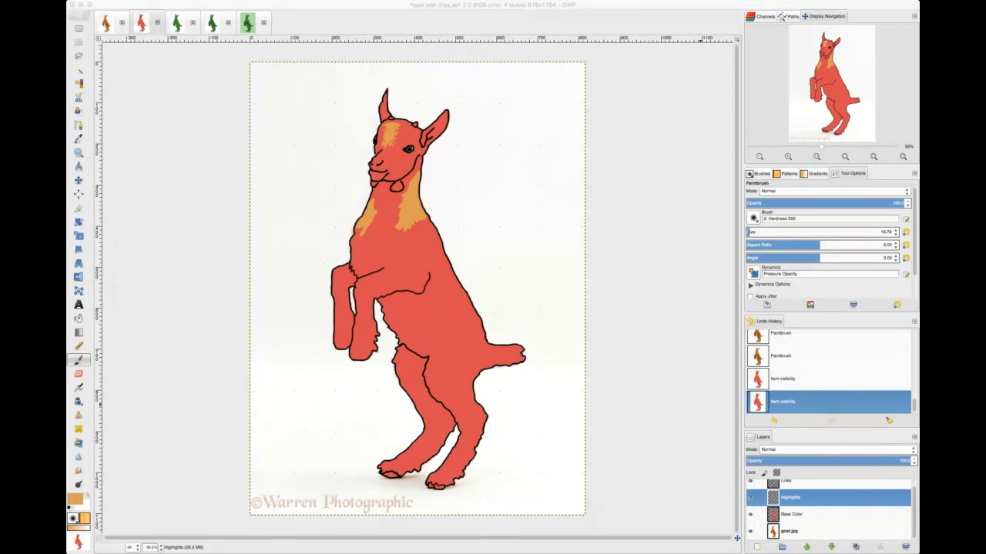
key("Return")
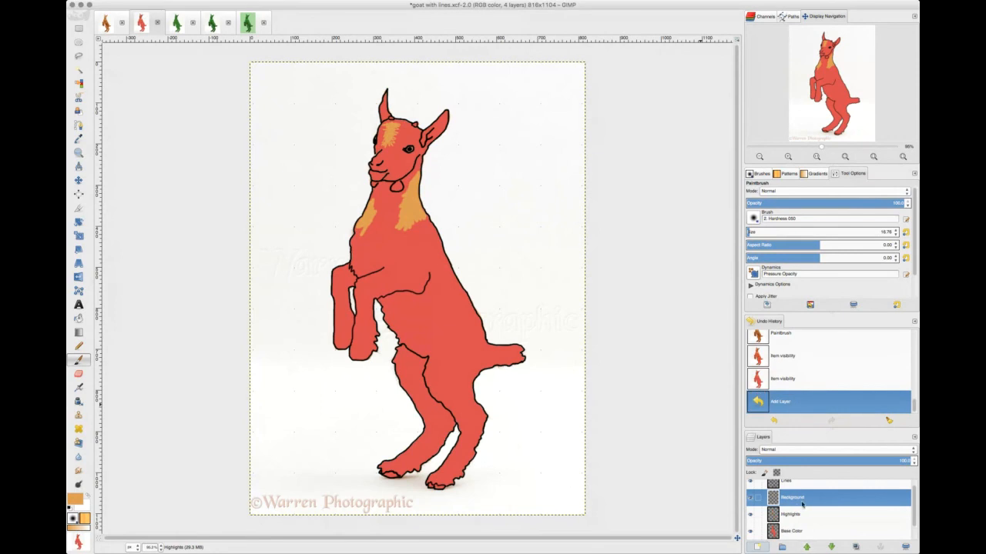
left_click_drag(801, 489, 795, 528)
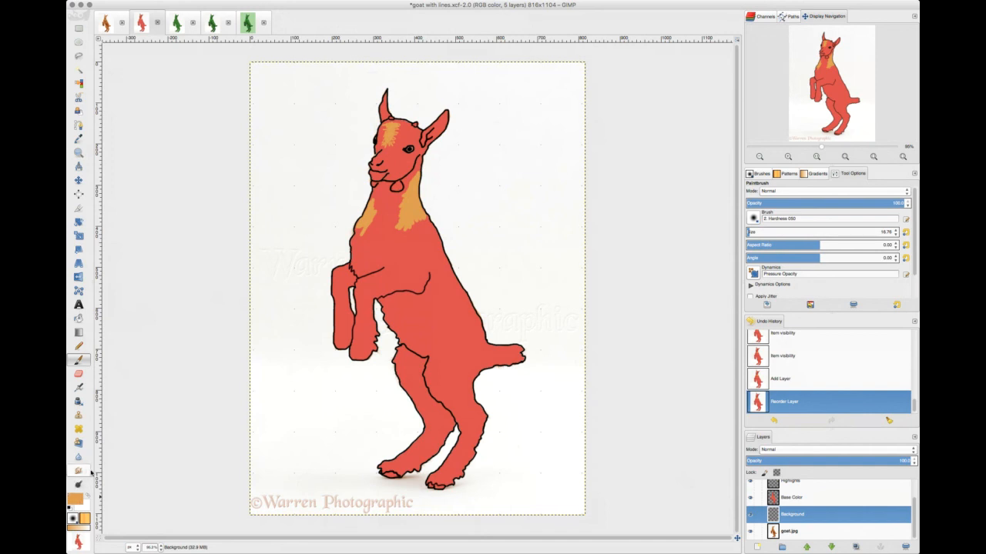
Step: Try a light orange Bucket Fill on the Background layer, undo it, and fill the layer with yellow instead
left_click(77, 318)
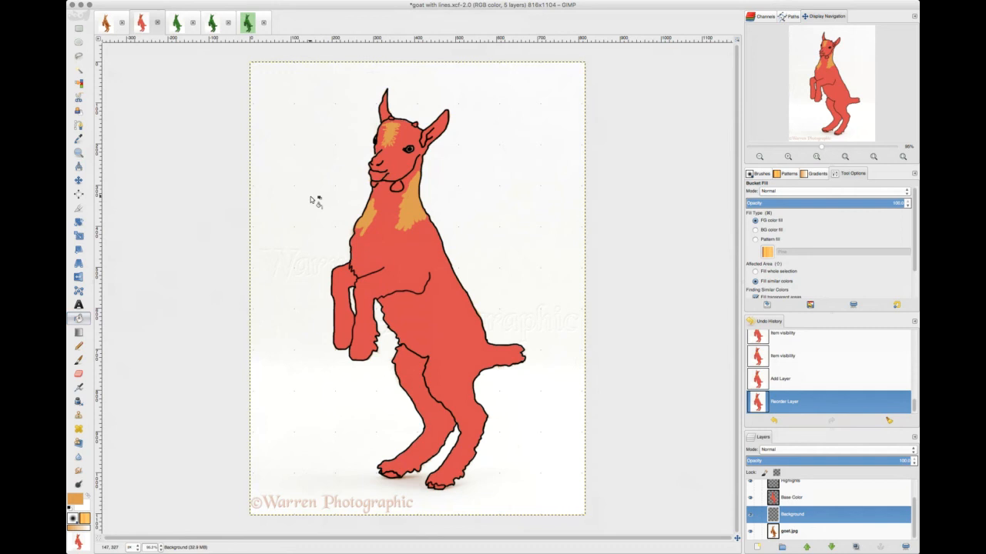
left_click(309, 353)
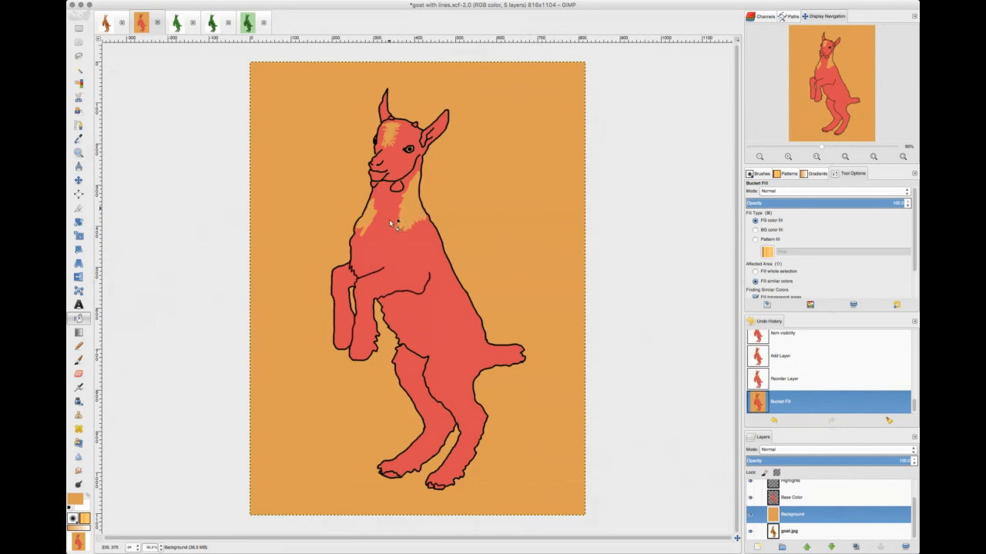
key("ctrl+z")
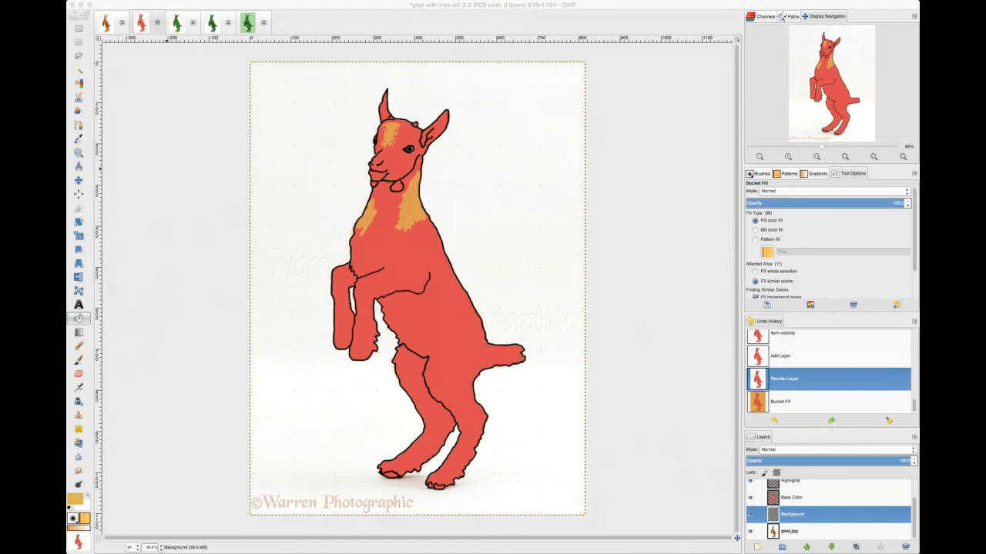
left_click(274, 373)
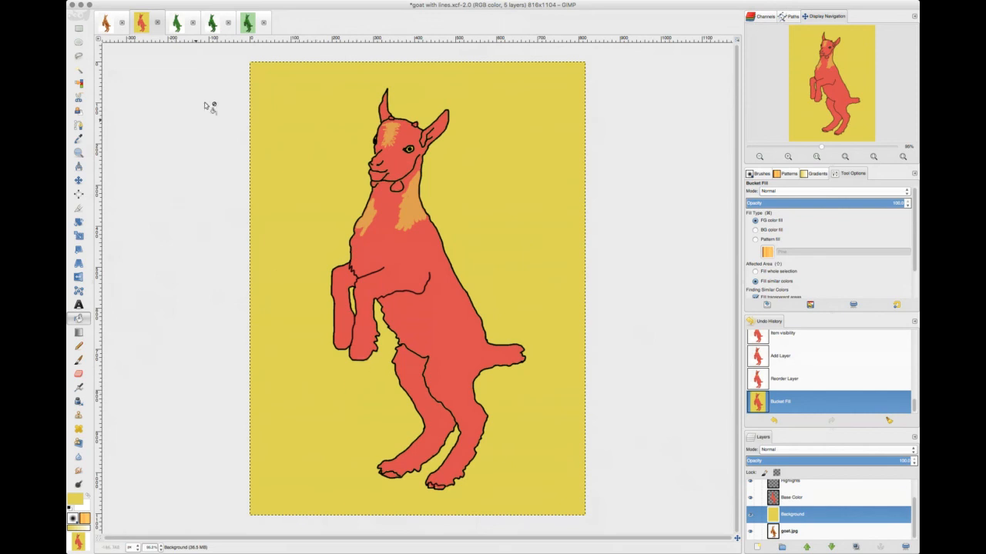
left_click(247, 22)
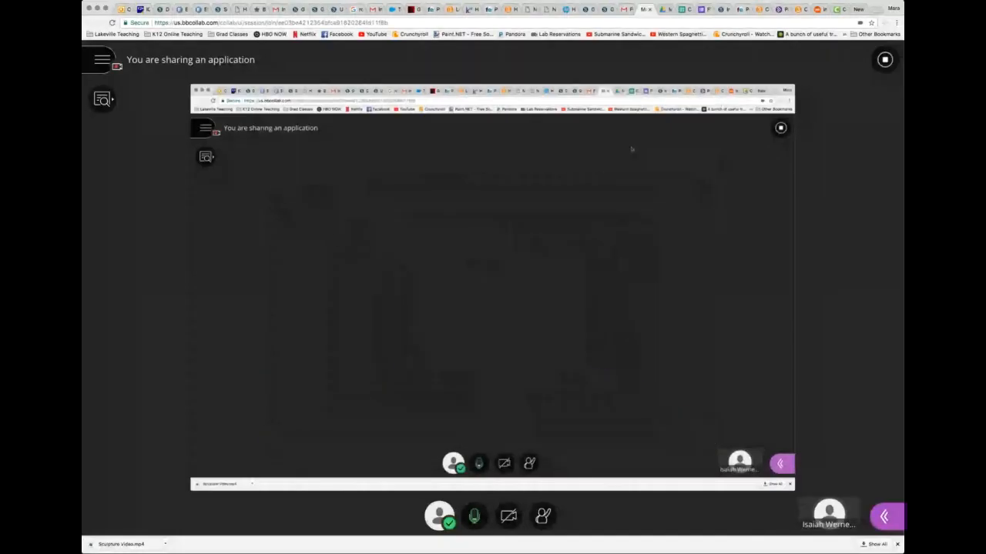
Step: Switch to the Image Design & Editing course in Schoology and open the Unit 5 Assignment folder within Q1-Week 5: Tracing Photos
left_click(721, 9)
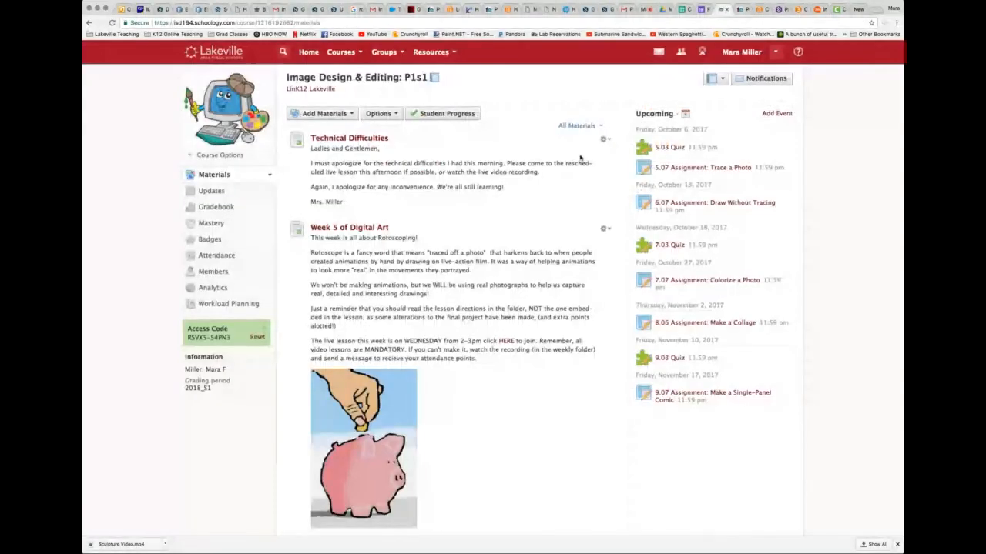
scroll(394, 187, "down", 5)
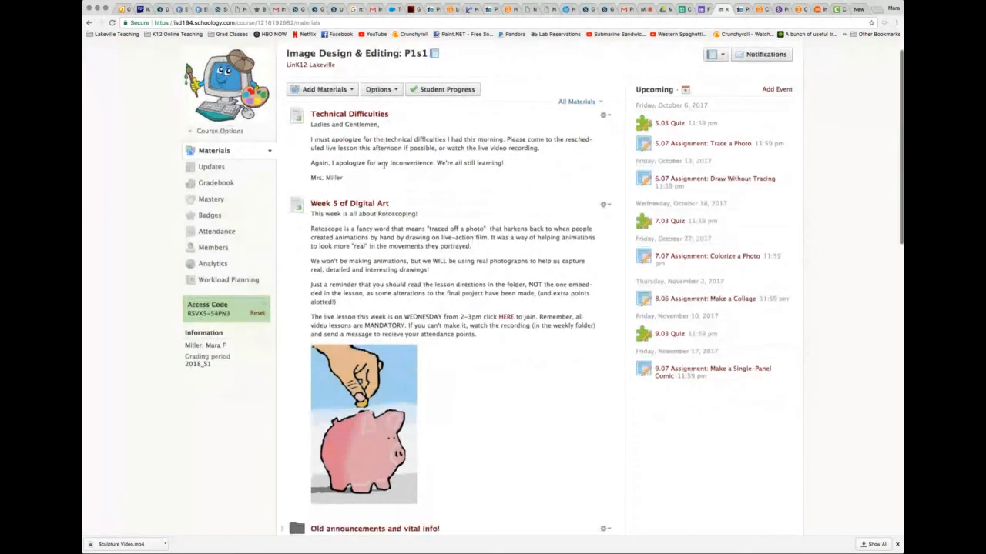
scroll(382, 166, "down", 7)
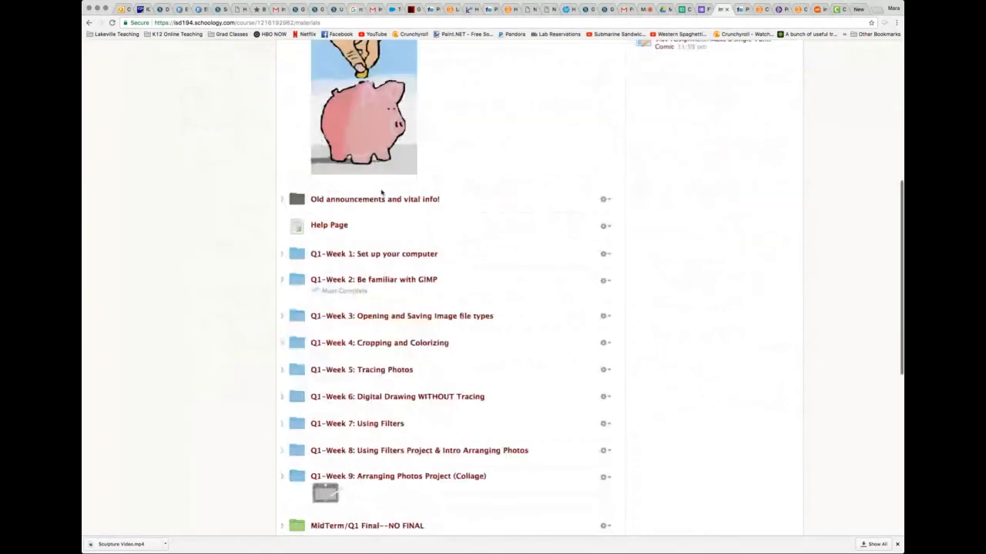
left_click(361, 357)
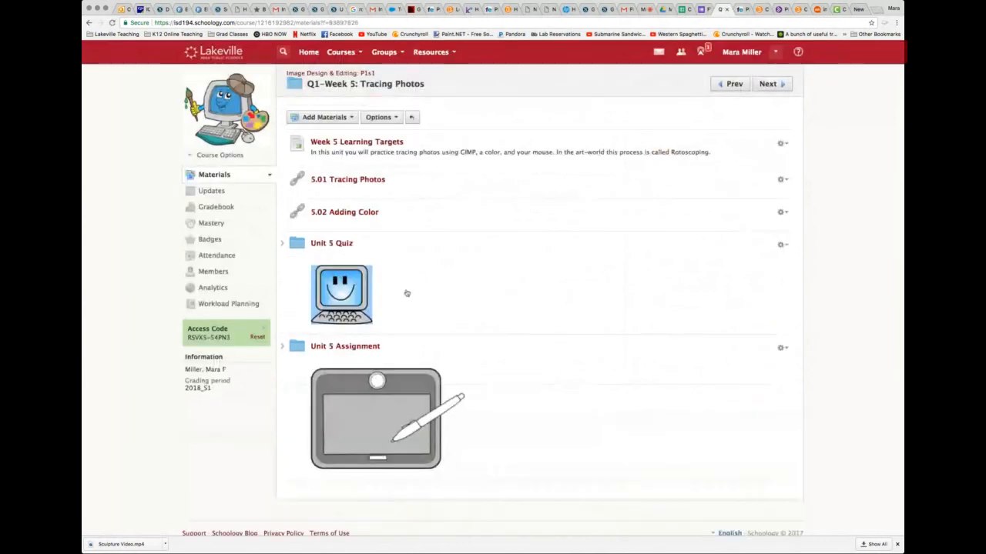
left_click(363, 347)
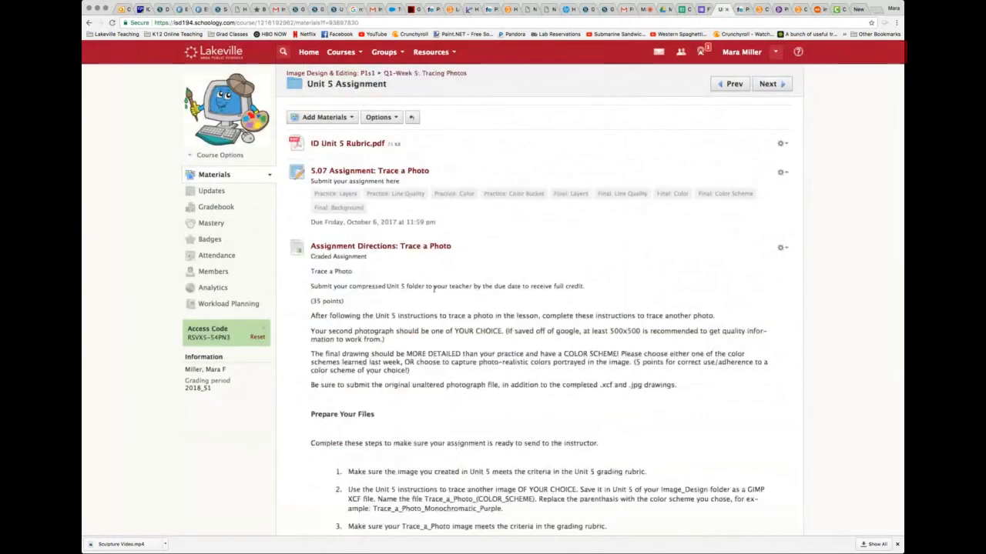
Step: Read the Trace a Photo assignment directions, covering the photo requirements, file preparation steps and list of files to submit
scroll(342, 178, "down", 5)
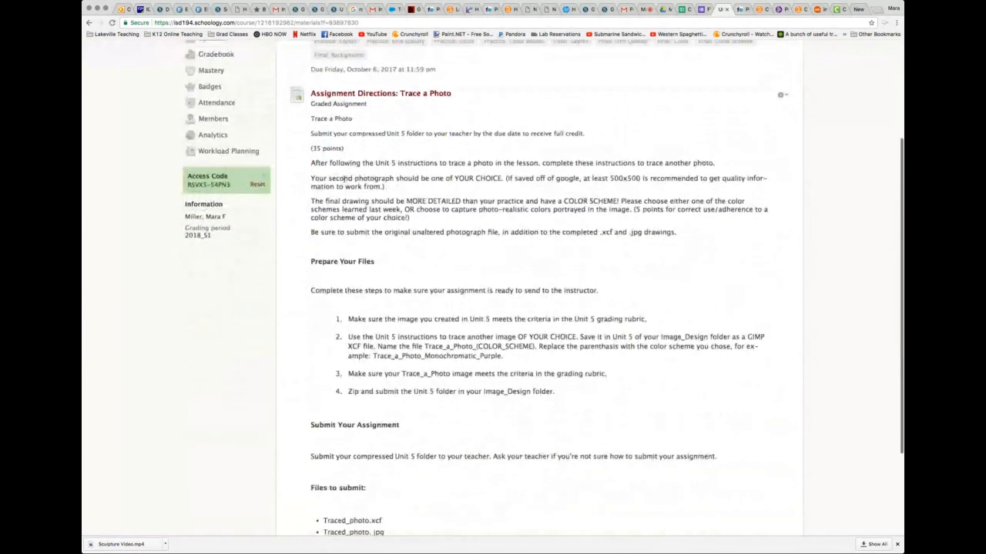
scroll(469, 311, "down", 3)
scroll(468, 311, "up", 2)
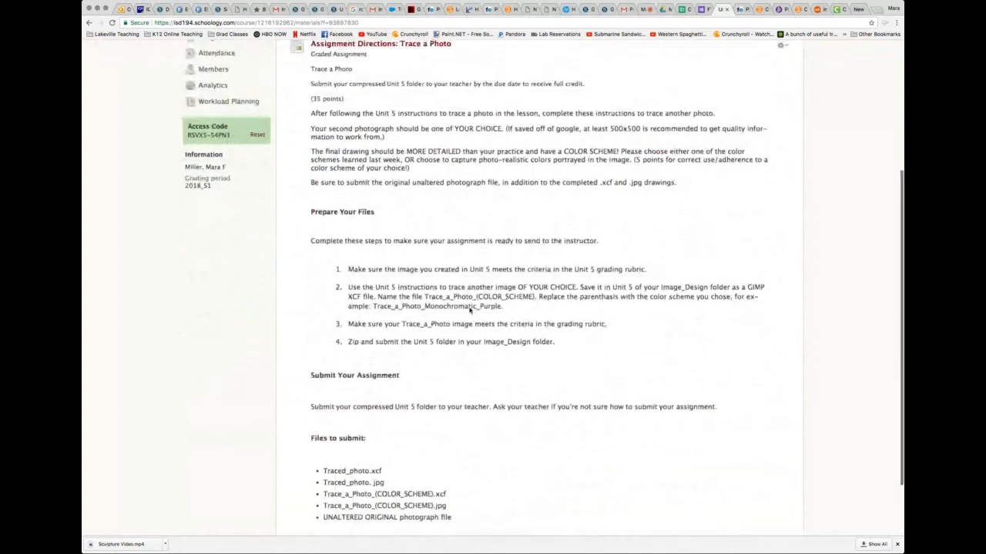
scroll(449, 159, "down", 4)
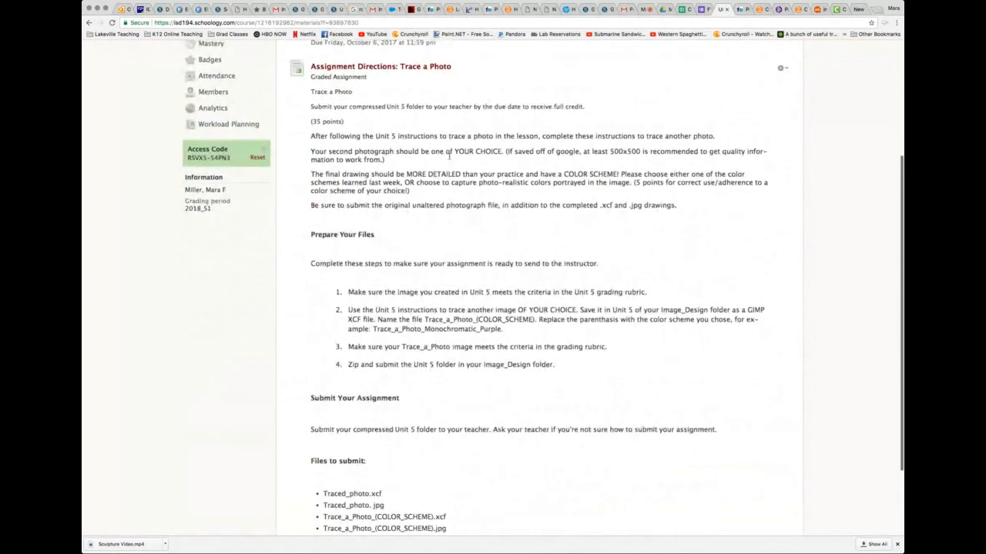
scroll(449, 158, "up", 1)
scroll(494, 194, "up", 5)
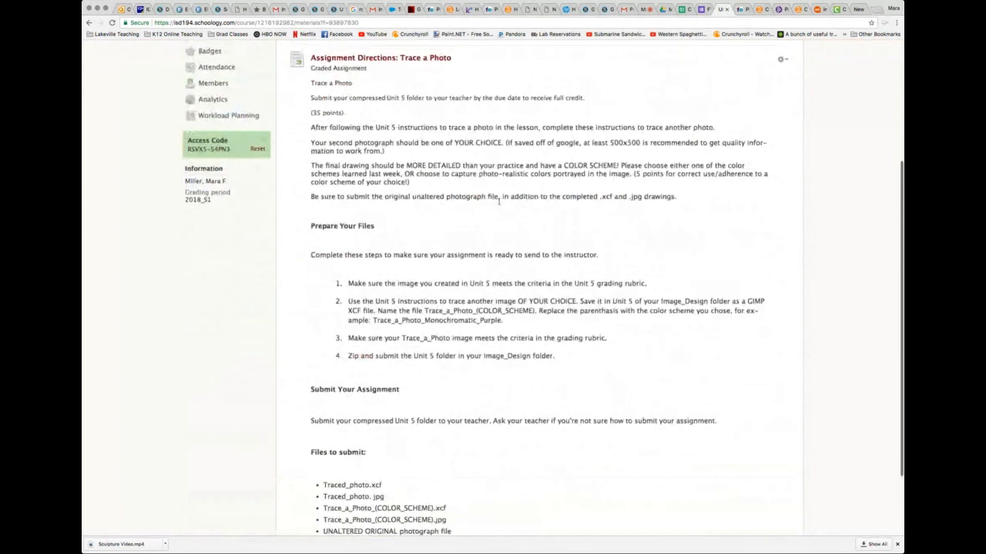
scroll(497, 198, "down", 2)
scroll(411, 385, "down", 2)
scroll(412, 374, "down", 2)
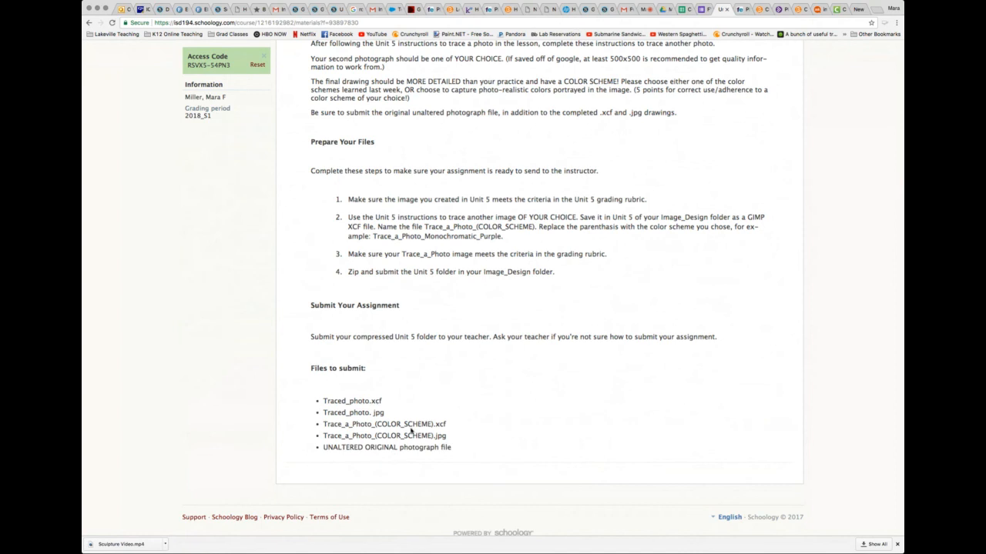
Step: Open 5.07 Assignment: Trace a Photo and review the grading criteria for the practice and final drawings
scroll(433, 416, "up", 5)
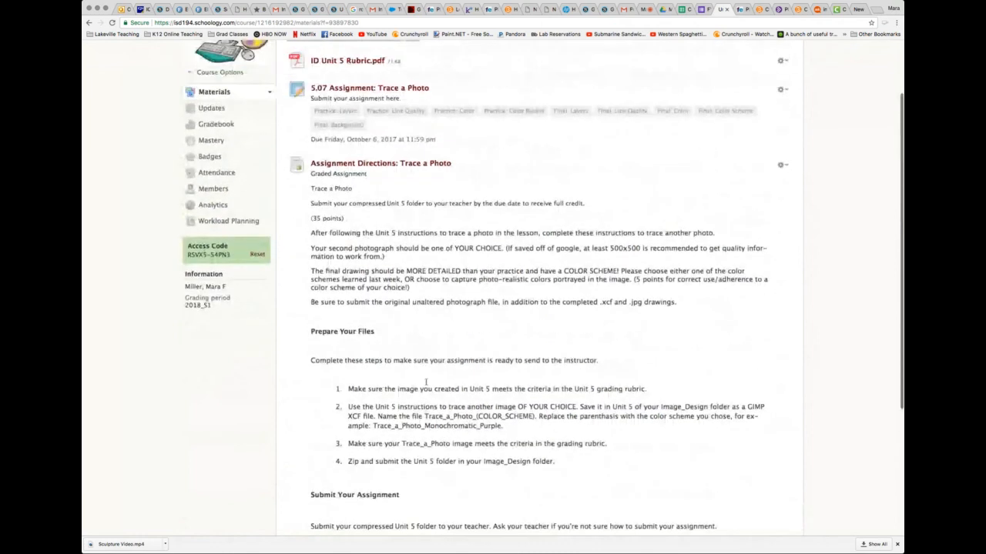
left_click(384, 91)
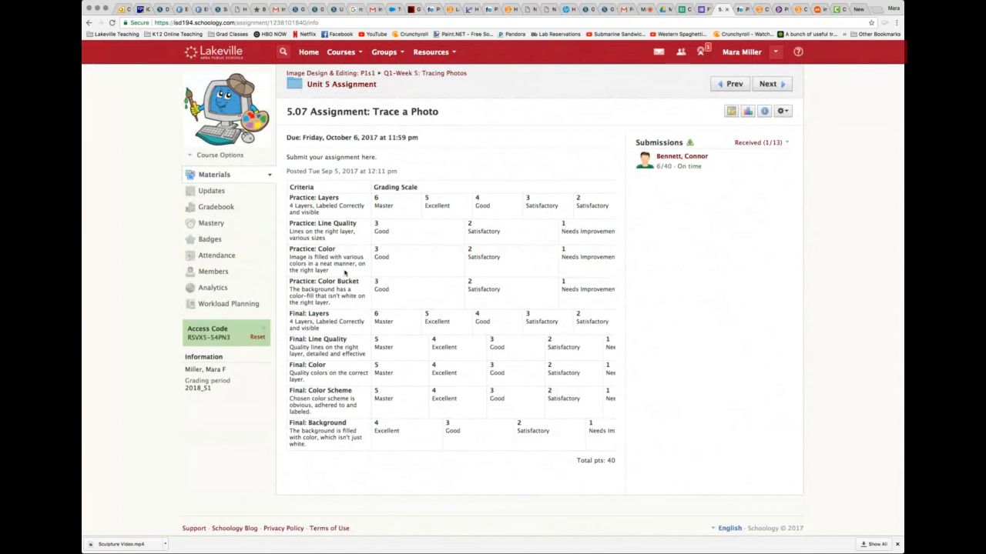
scroll(343, 274, "down", 1)
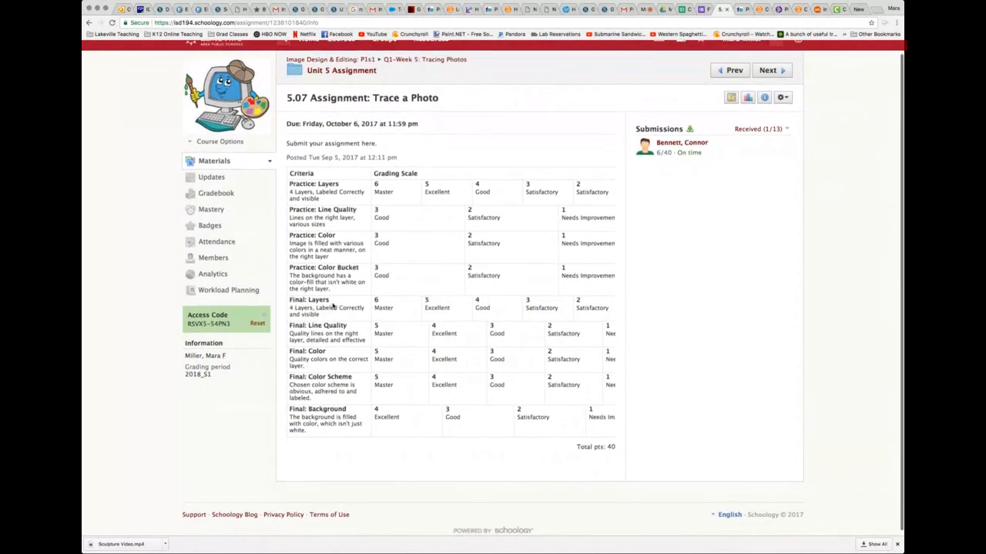
scroll(334, 306, "down", 1)
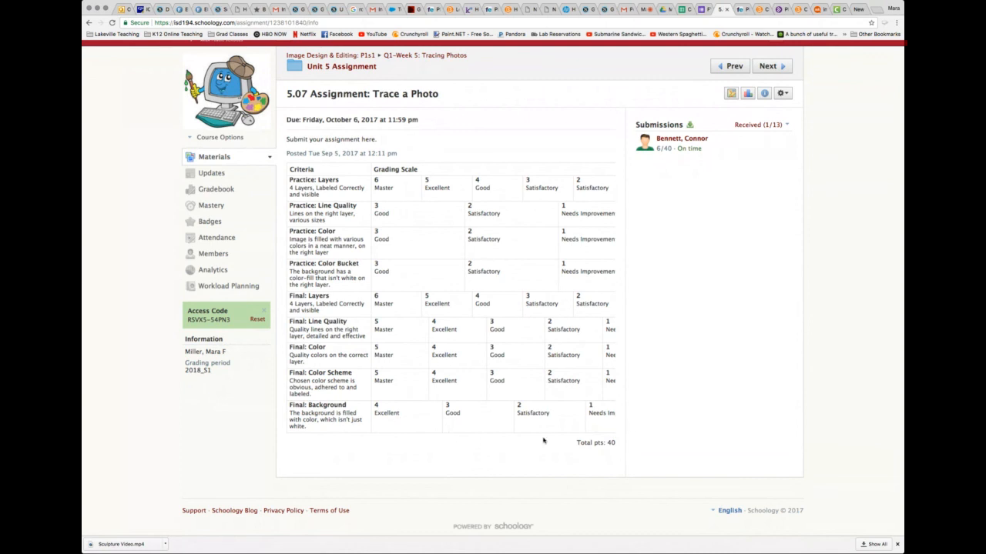
scroll(369, 430, "up", 1)
scroll(367, 434, "up", 1)
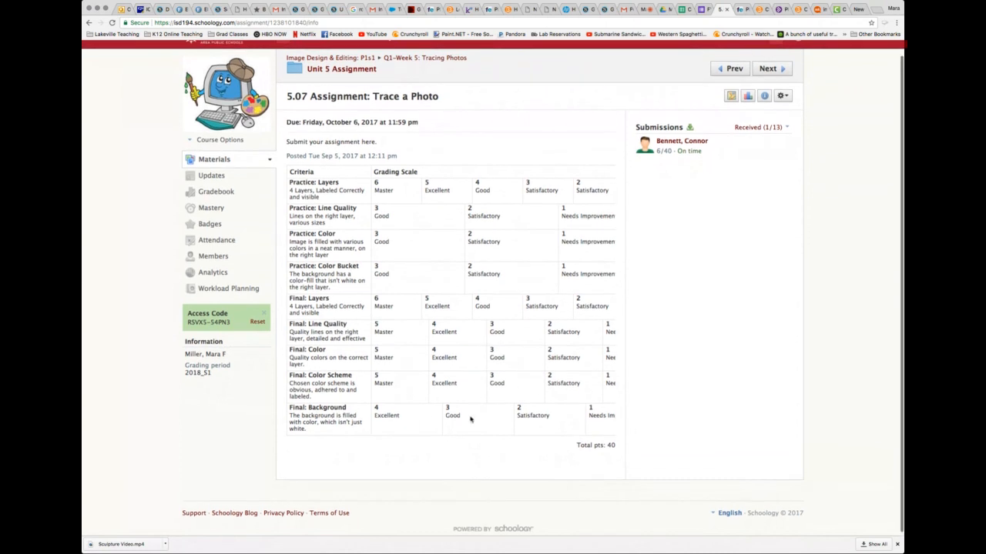